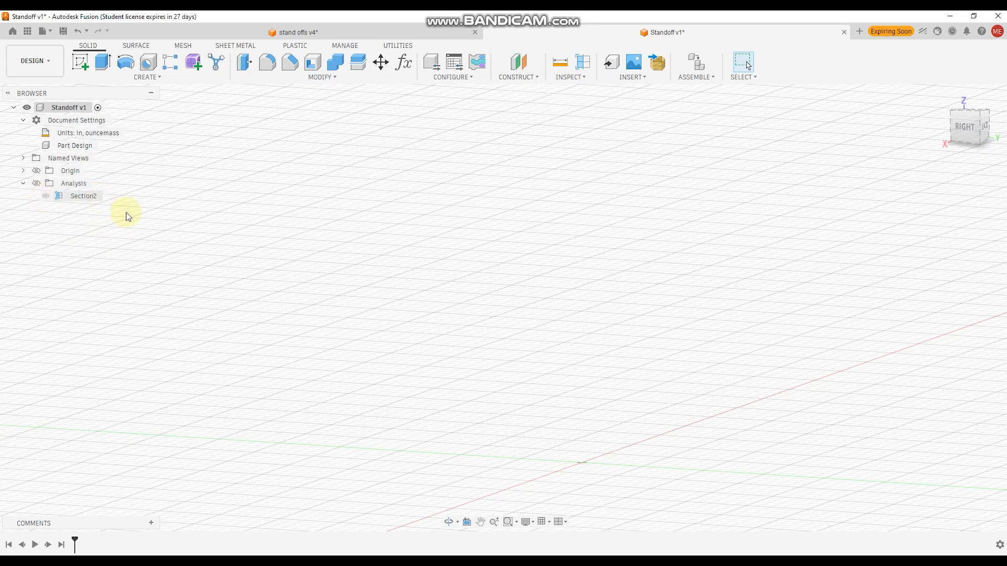
# Step: Start a new sketch on the horizontal XY origin plane
pyautogui.click(944, 99)
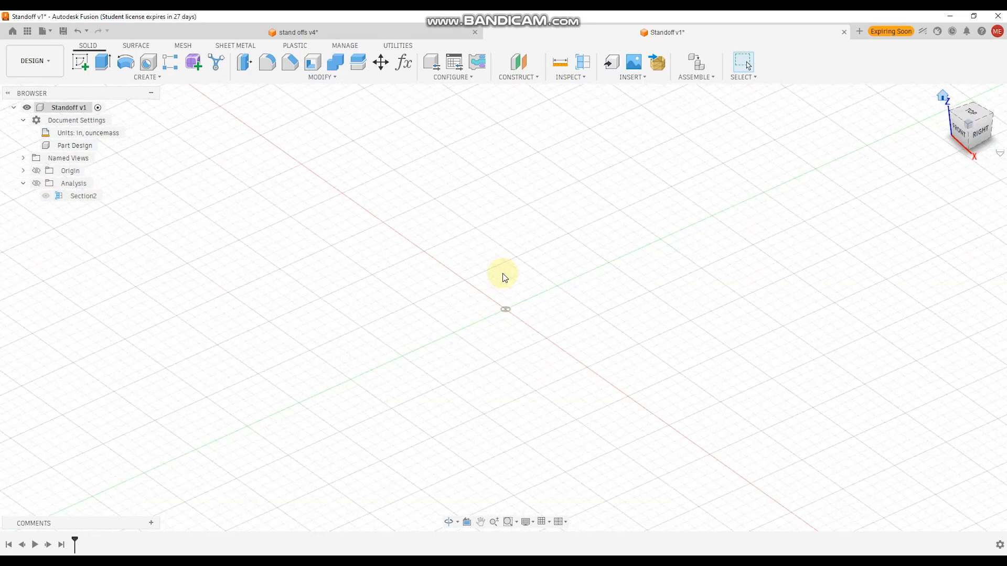
pyautogui.click(165, 80)
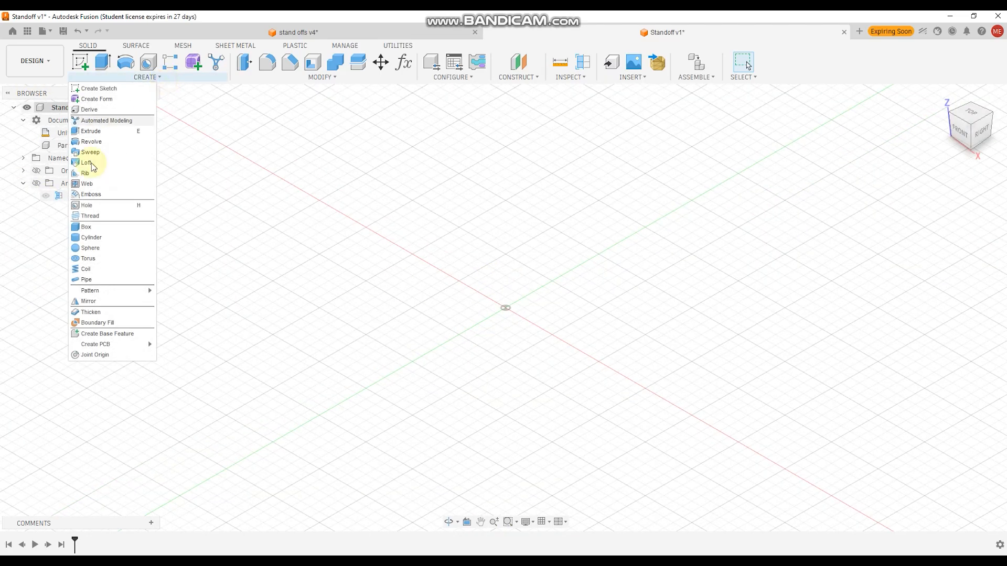
pyautogui.click(82, 64)
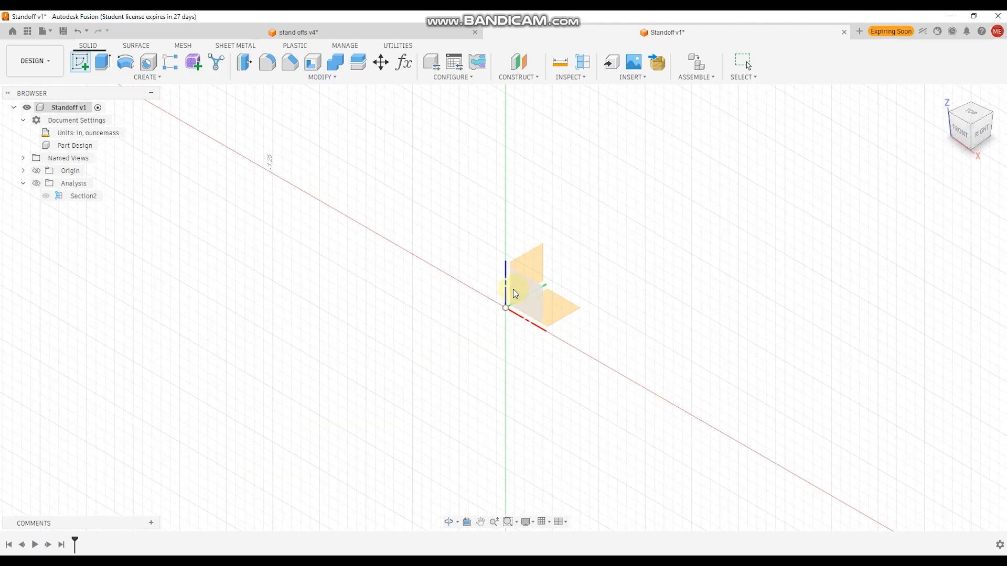
pyautogui.click(562, 314)
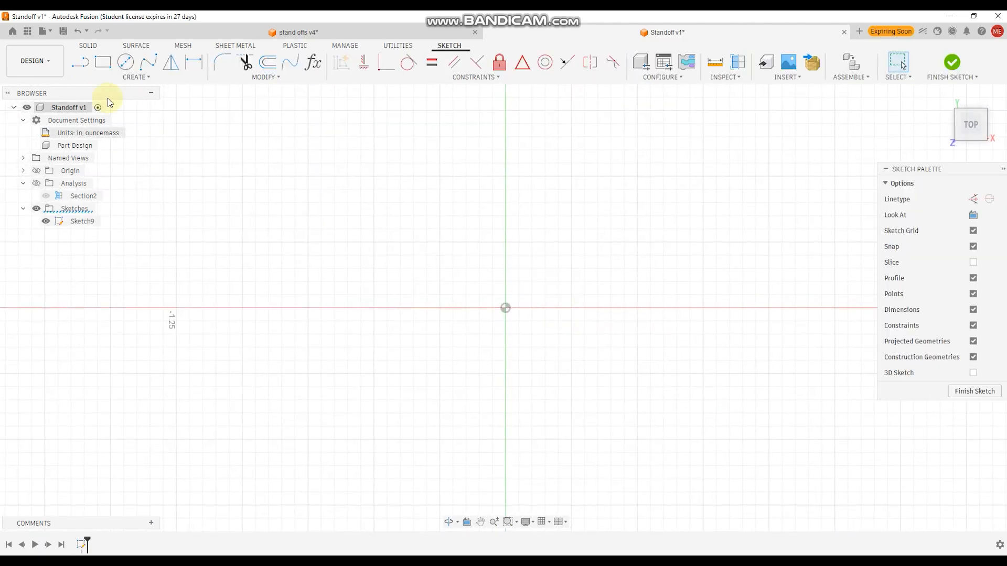
# Step: Draw three concentric circles centred on the origin, the outermost about 0.66 in and the innermost about 0.225 in in diameter
pyautogui.click(125, 62)
pyautogui.click(506, 312)
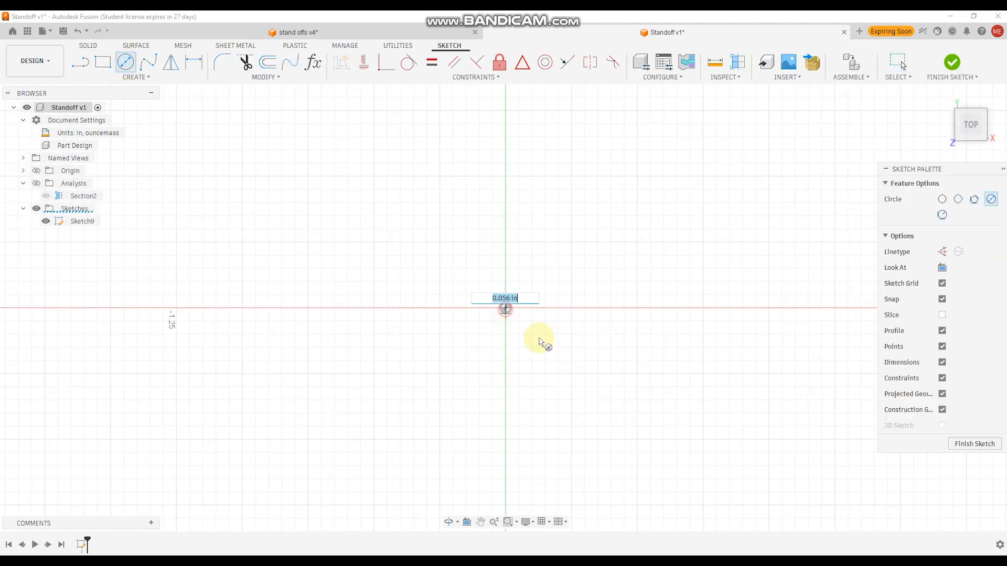
pyautogui.click(568, 366)
pyautogui.click(505, 309)
pyautogui.click(552, 352)
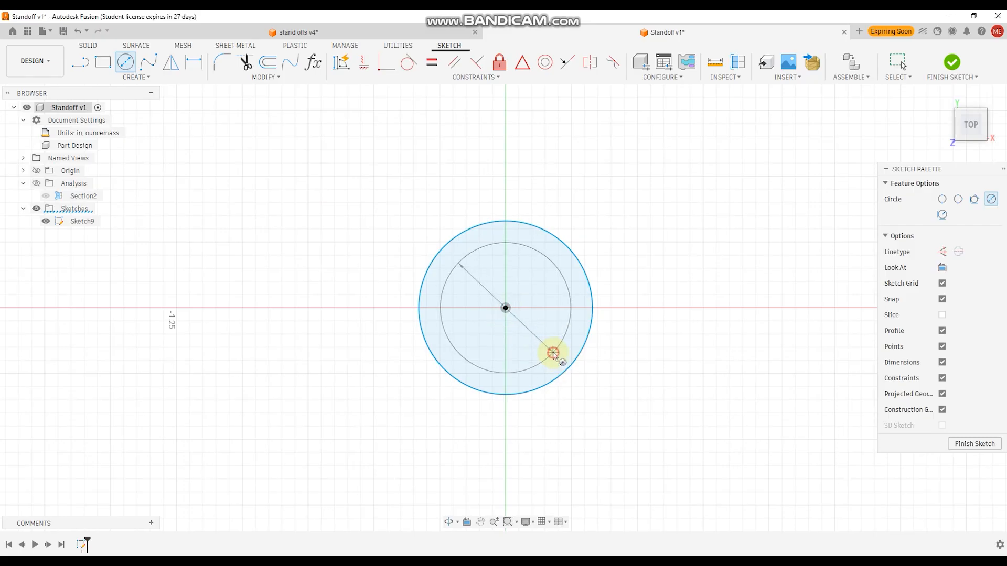
pyautogui.click(506, 308)
pyautogui.click(524, 332)
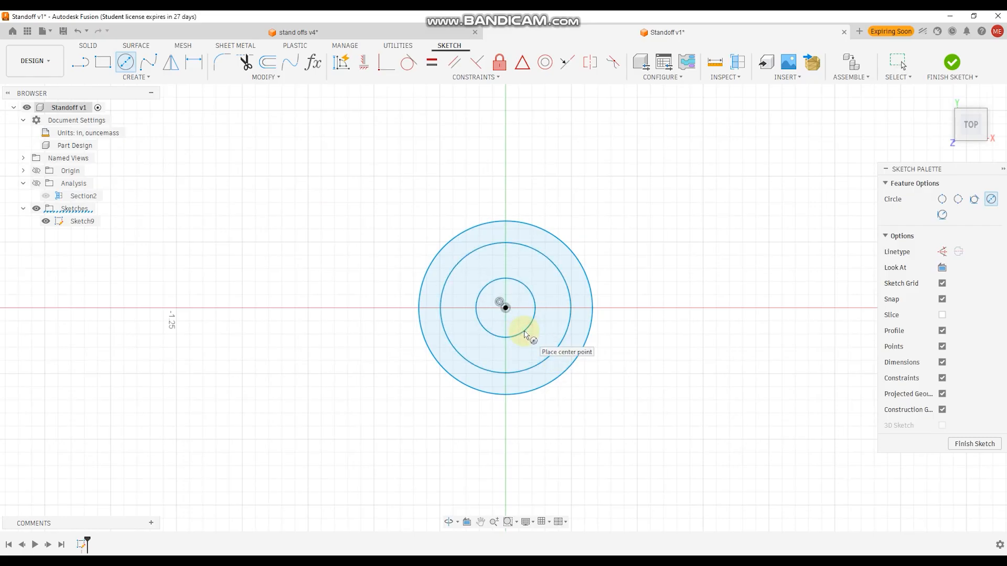
# Step: Dimension the innermost circle's diameter with the mounting_screw parameter
pyautogui.press('d')
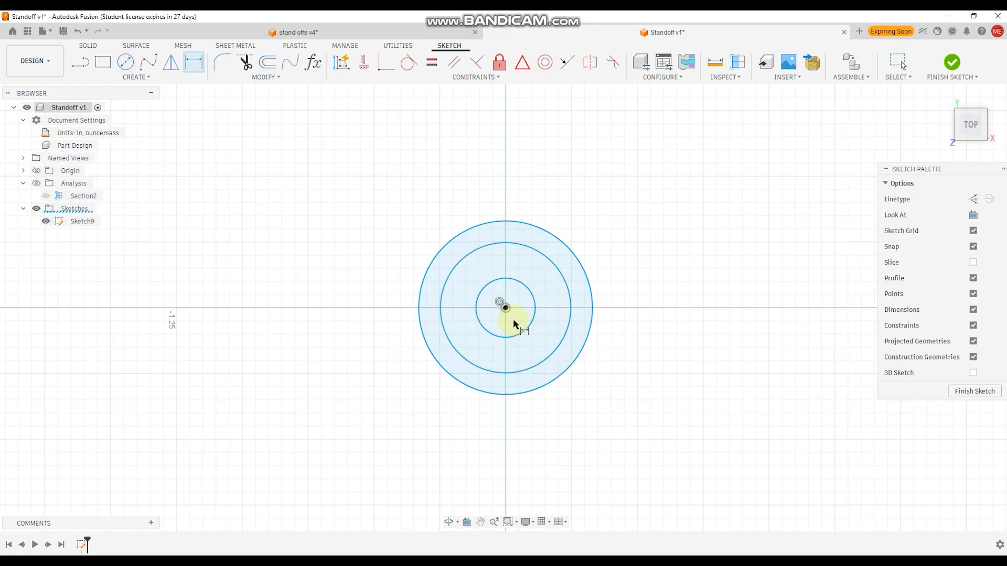
pyautogui.click(521, 330)
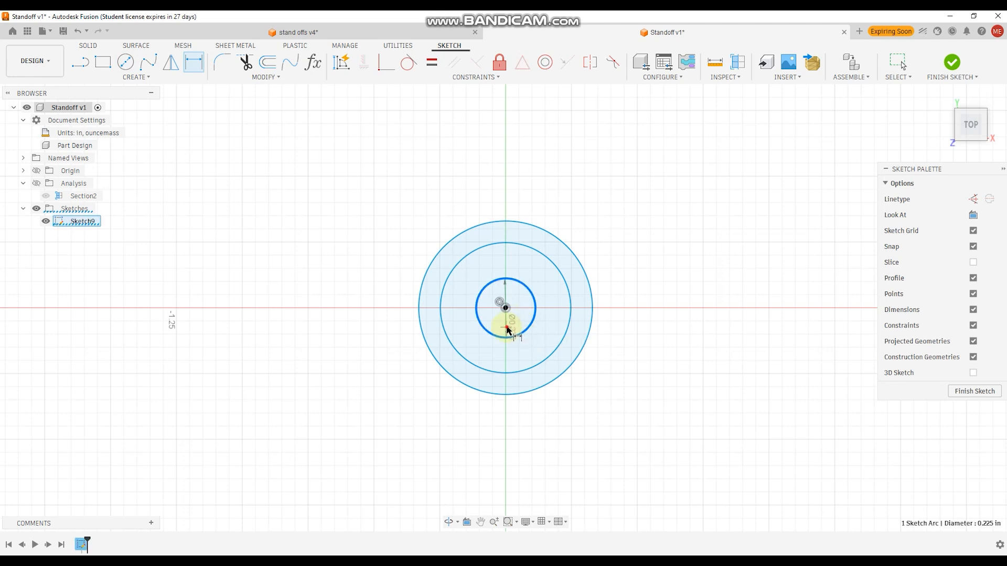
pyautogui.click(507, 327)
pyautogui.write('m')
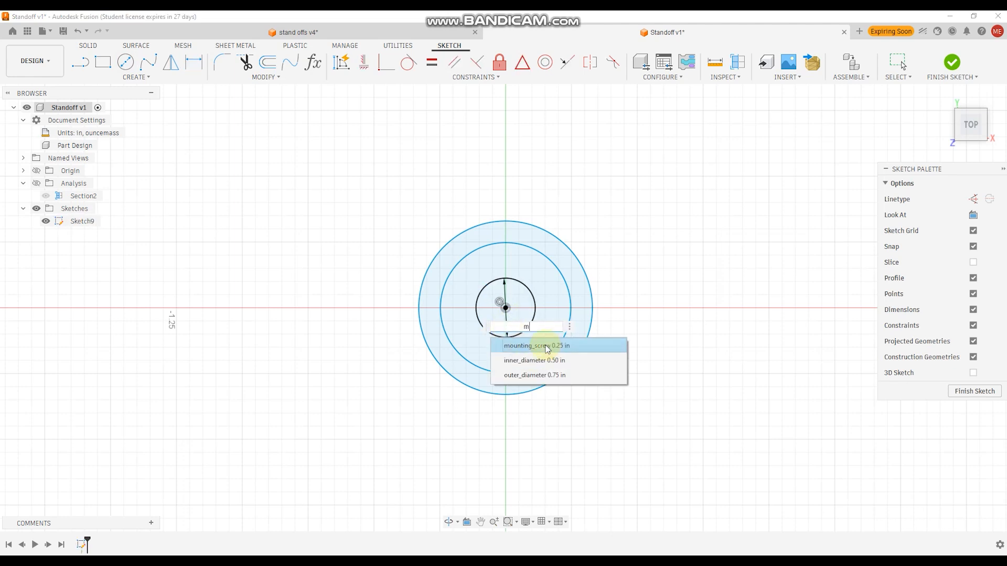
pyautogui.click(547, 347)
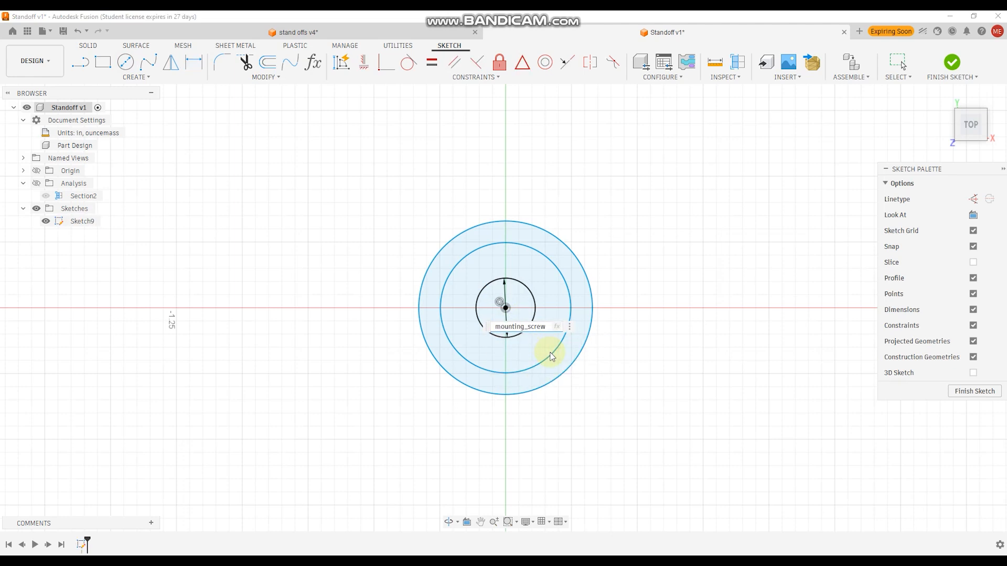
pyautogui.press('Return')
# Step: Dimension the middle circle's diameter with the inner_diameter parameter
pyautogui.click(547, 354)
pyautogui.click(534, 358)
pyautogui.write('i')
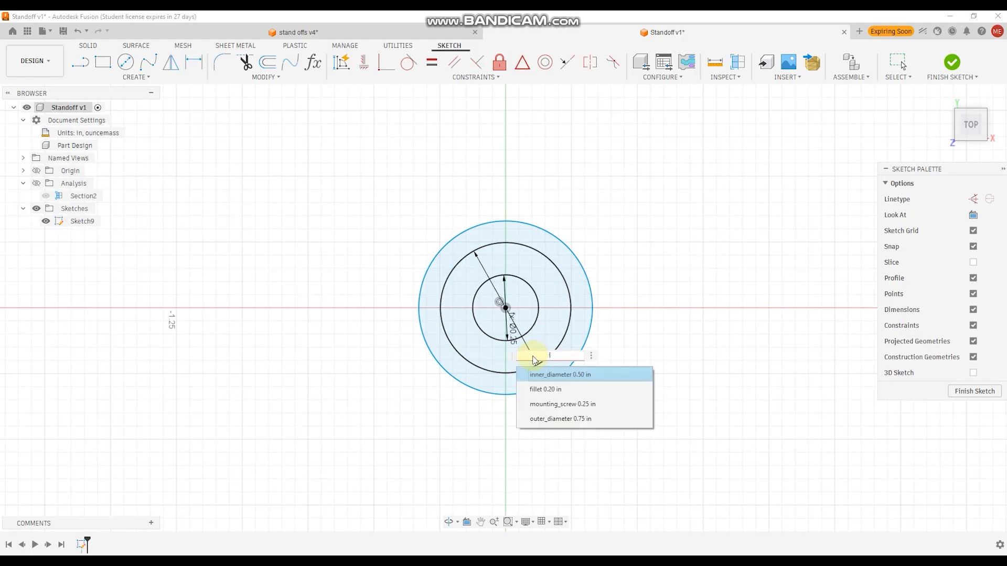
pyautogui.click(550, 375)
pyautogui.press('Return')
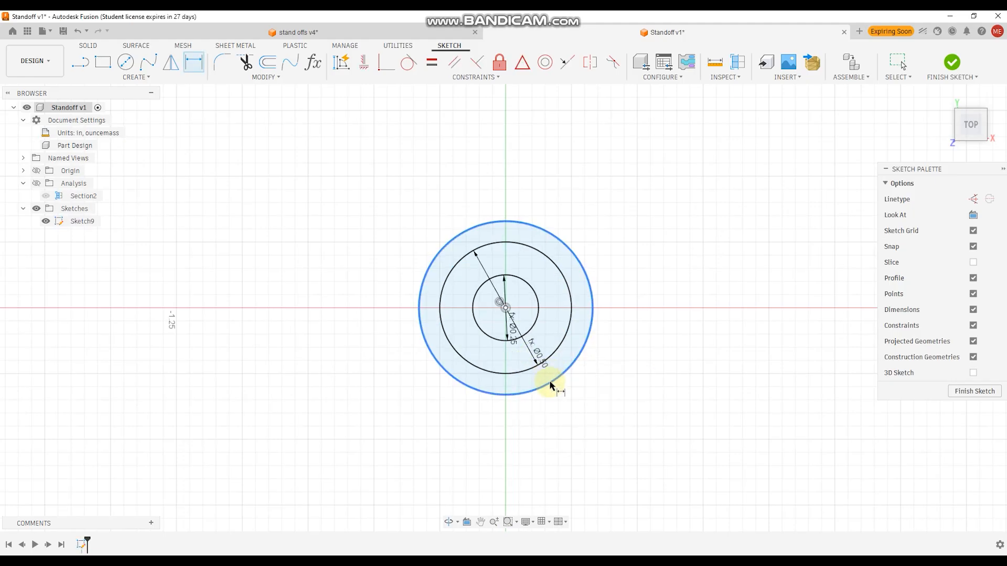
# Step: Dimension the outermost circle's diameter with the outer_diameter parameter
pyautogui.click(549, 383)
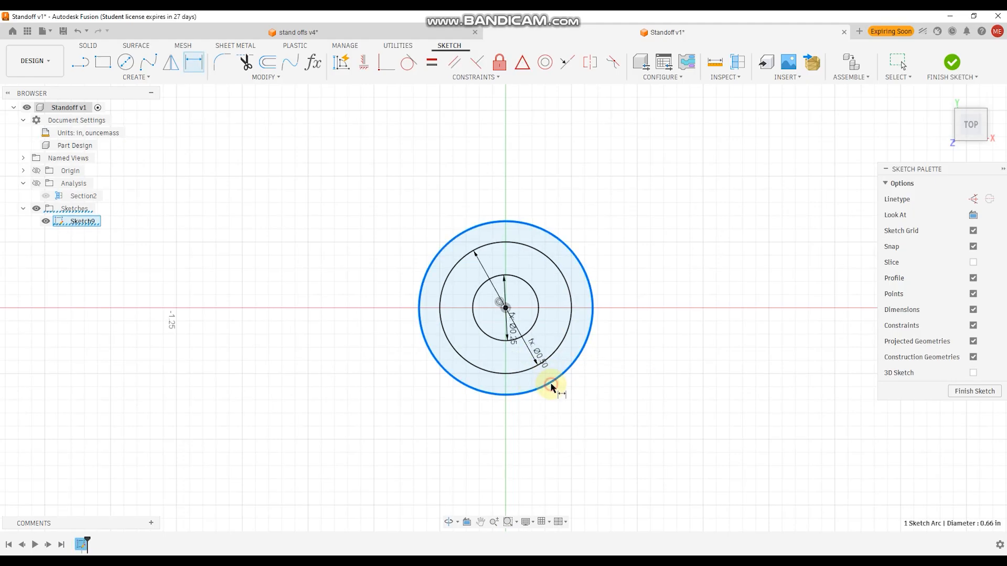
pyautogui.click(585, 405)
pyautogui.write('ou')
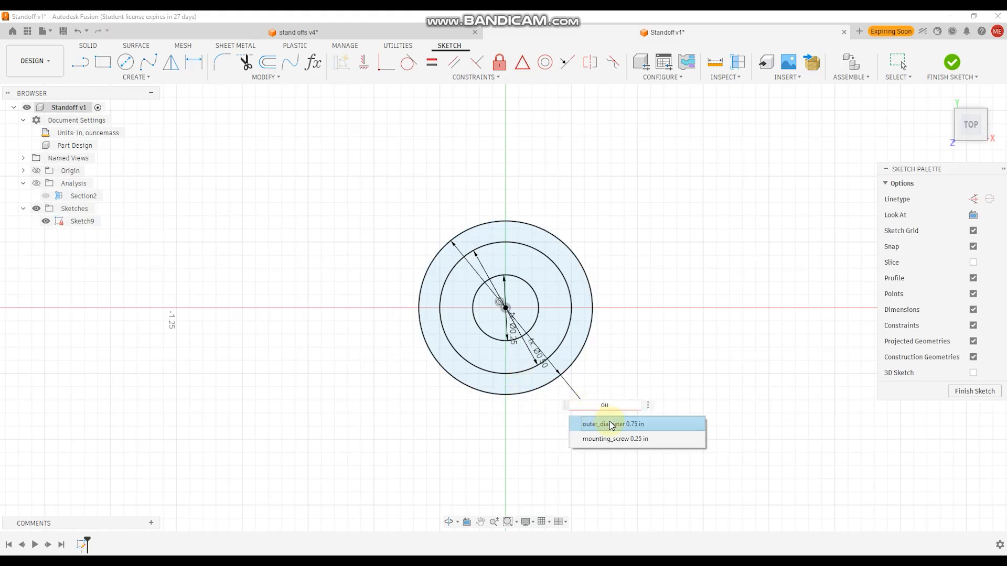
pyautogui.click(612, 425)
pyautogui.press('Return')
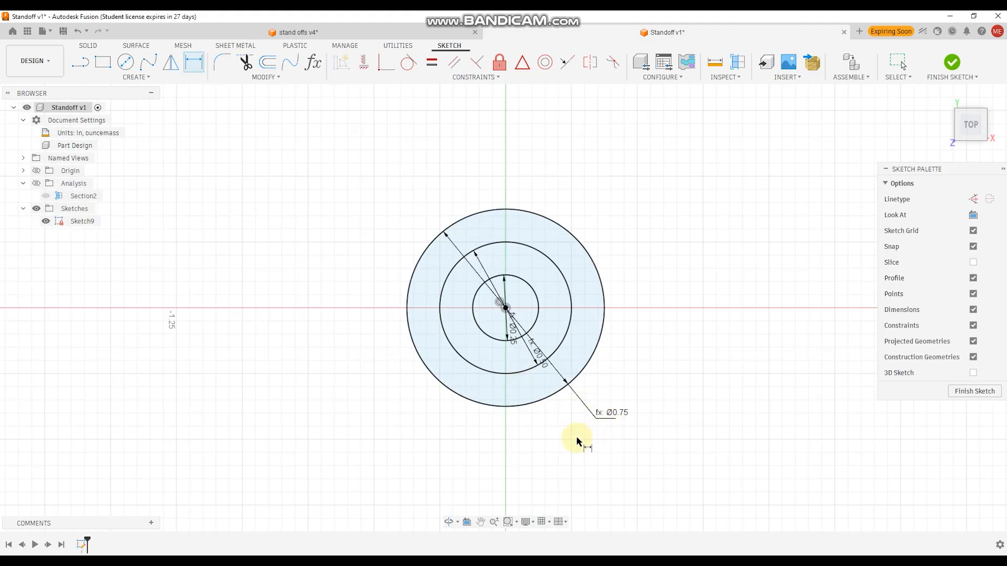
# Step: Examine the user parameters that define the standoff's diameters, extrusion height, shell, mounting screw and fillet
pyautogui.click(314, 63)
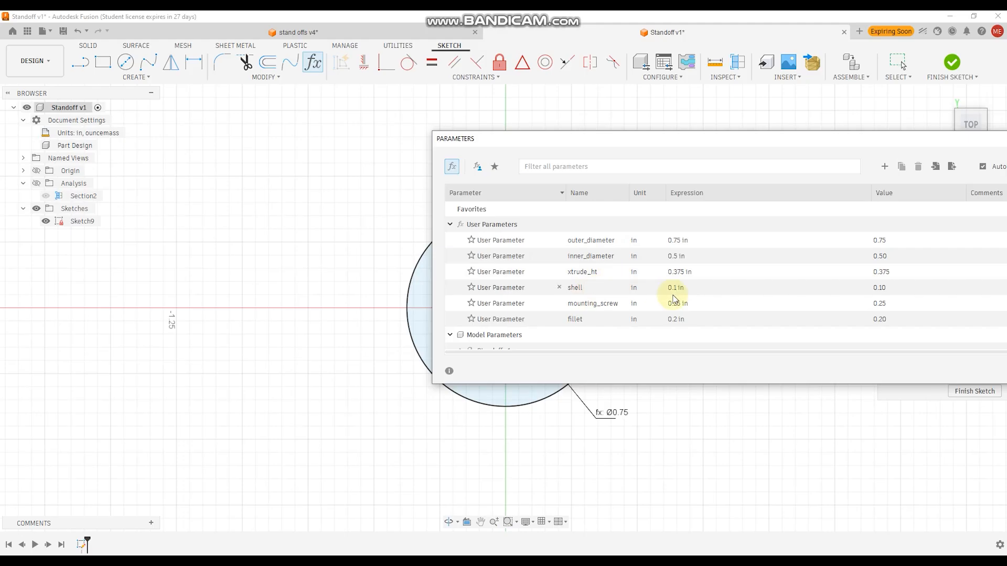
pyautogui.moveTo(727, 144); pyautogui.dragTo(1006, 205)
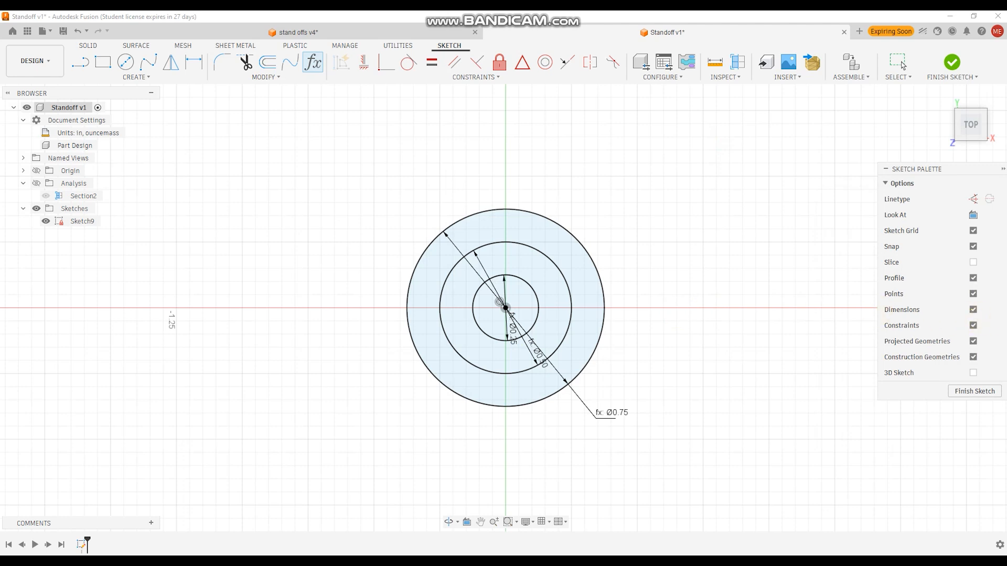
pyautogui.moveTo(1006, 184); pyautogui.dragTo(969, 168)
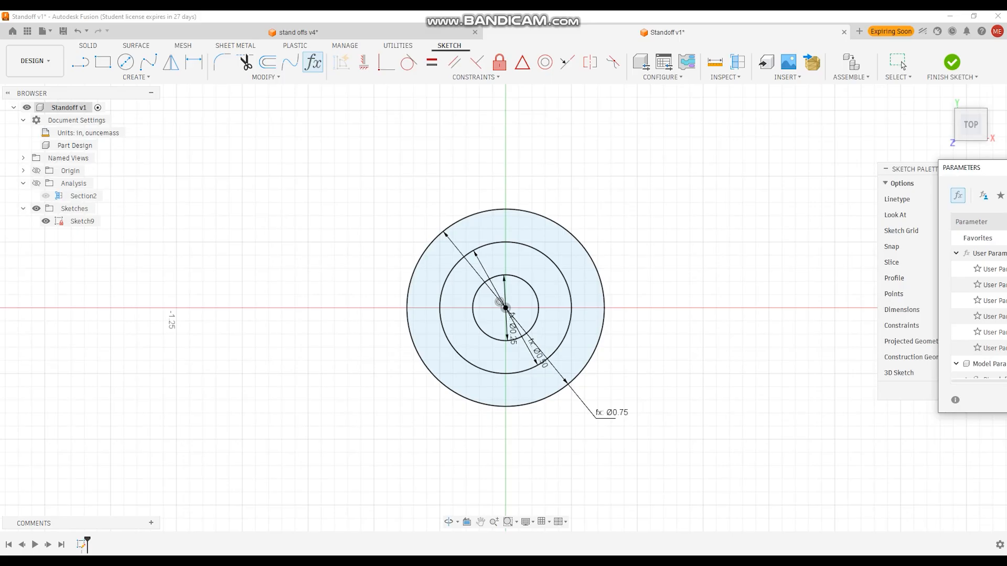
pyautogui.moveTo(969, 168); pyautogui.dragTo(1006, 167)
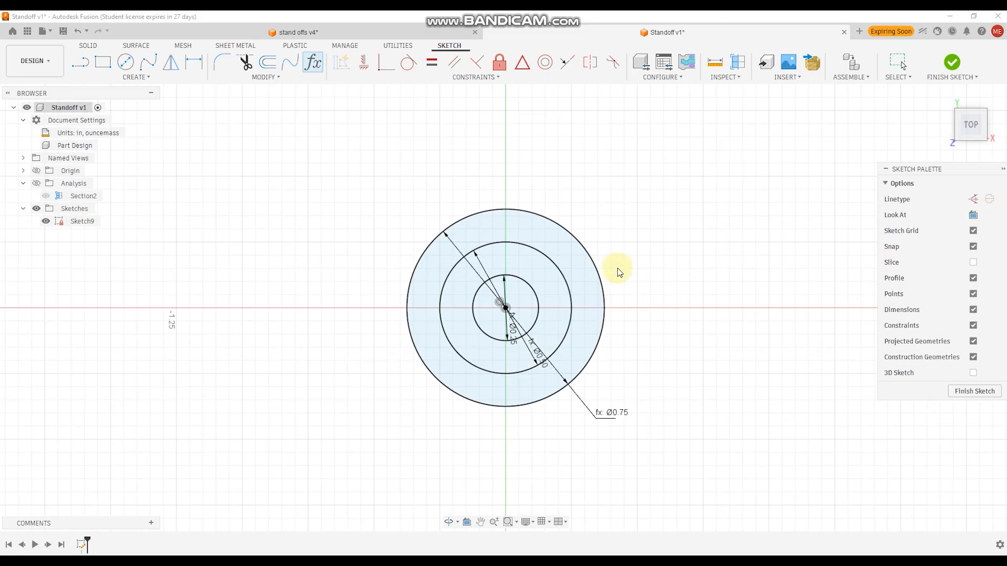
# Step: Finish the sketch and extrude all three circle profiles by xtrude_ht as a new body
pyautogui.click(965, 392)
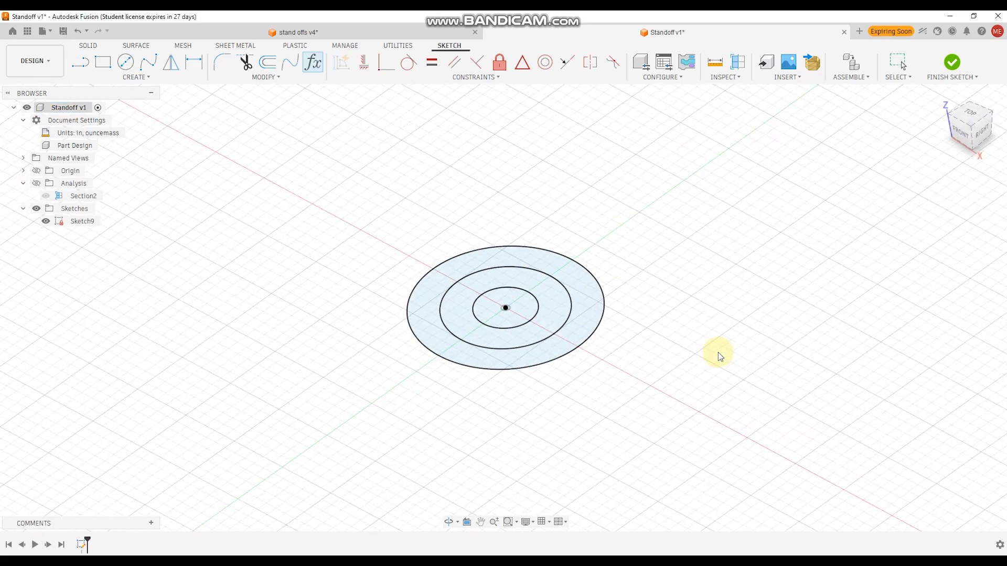
pyautogui.click(107, 47)
pyautogui.click(103, 62)
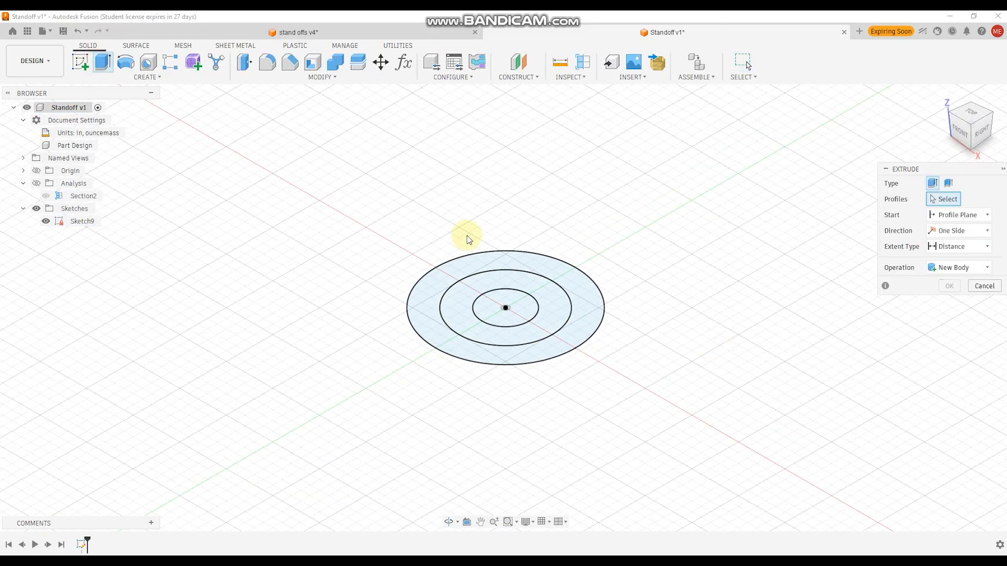
pyautogui.click(495, 302)
pyautogui.click(464, 298)
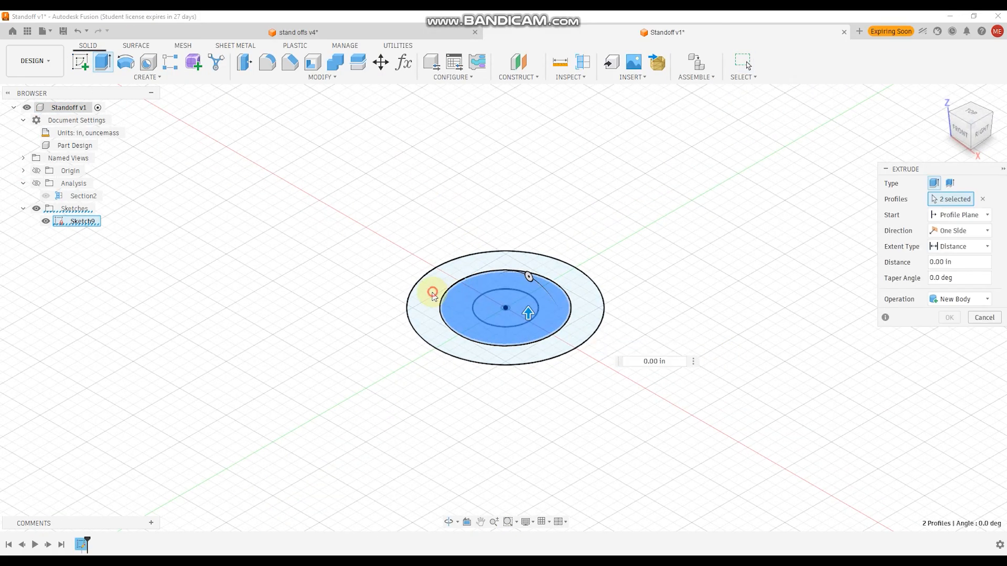
pyautogui.click(428, 290)
pyautogui.write('x')
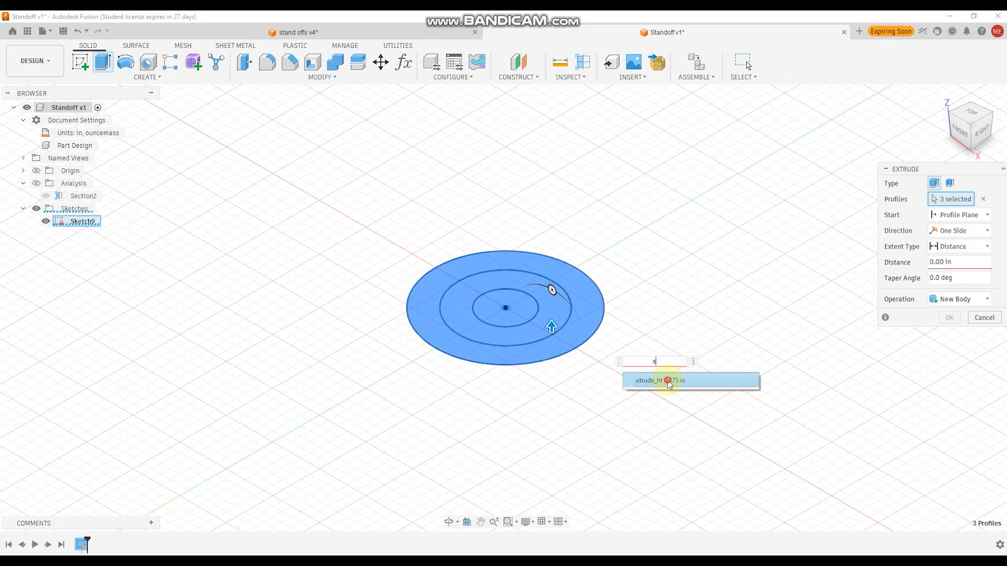
pyautogui.click(669, 381)
pyautogui.press('Return')
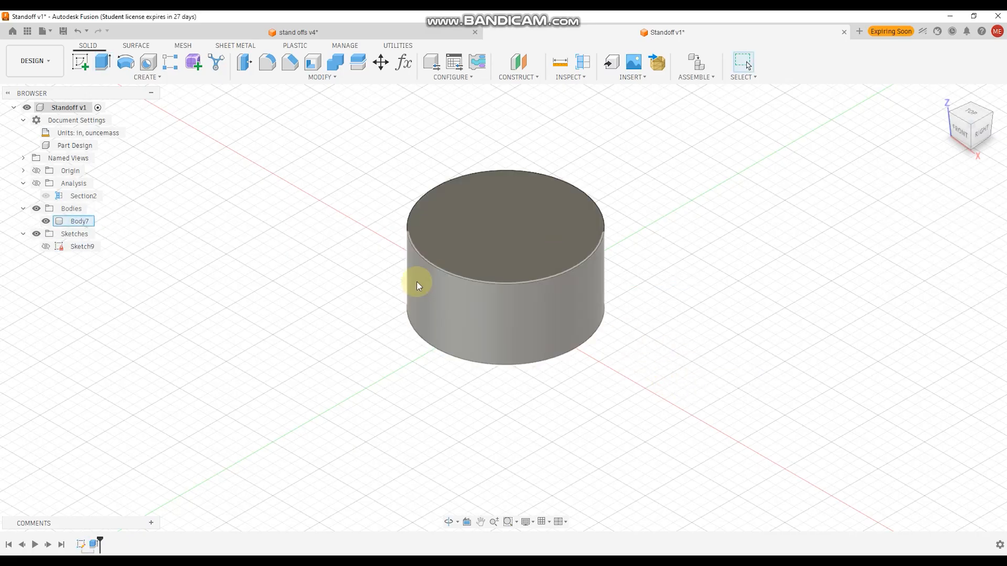
# Step: Redisplay the sketch and extrude its two inner profiles by xtrude_ht*2, joining them to the base, with the sketch hidden again at the end
pyautogui.click(46, 246)
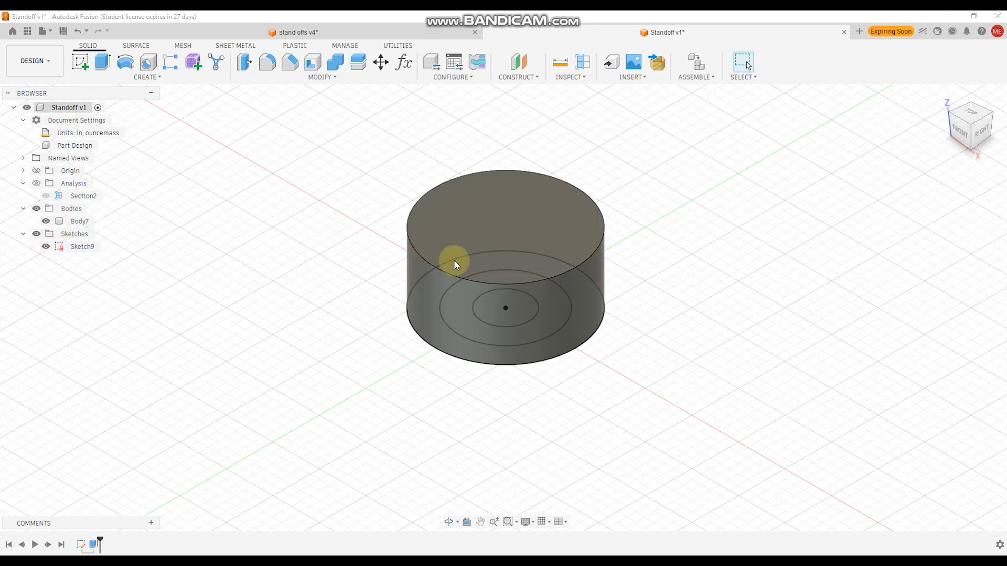
pyautogui.click(103, 61)
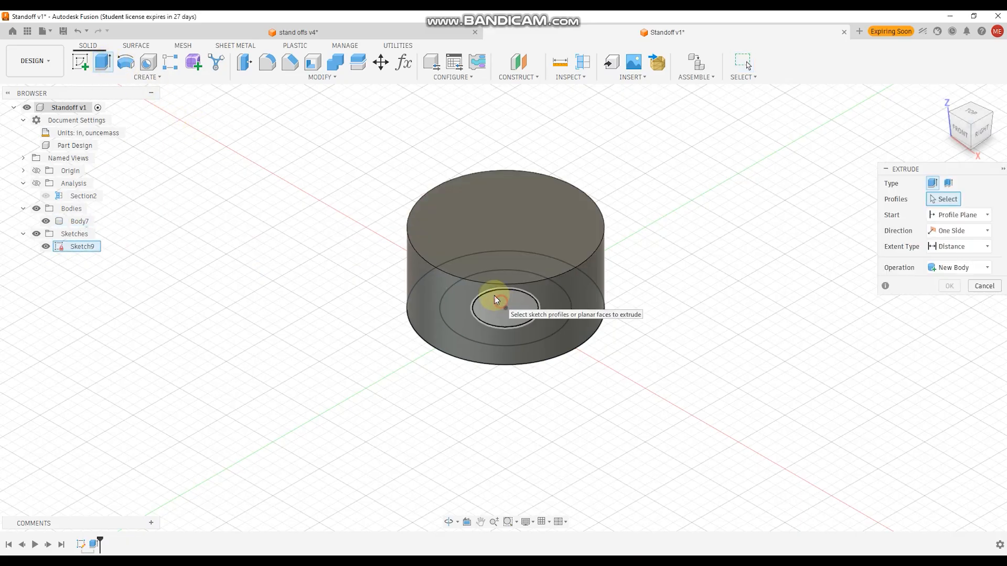
pyautogui.click(494, 295)
pyautogui.click(473, 291)
pyautogui.write('x')
pyautogui.click(659, 367)
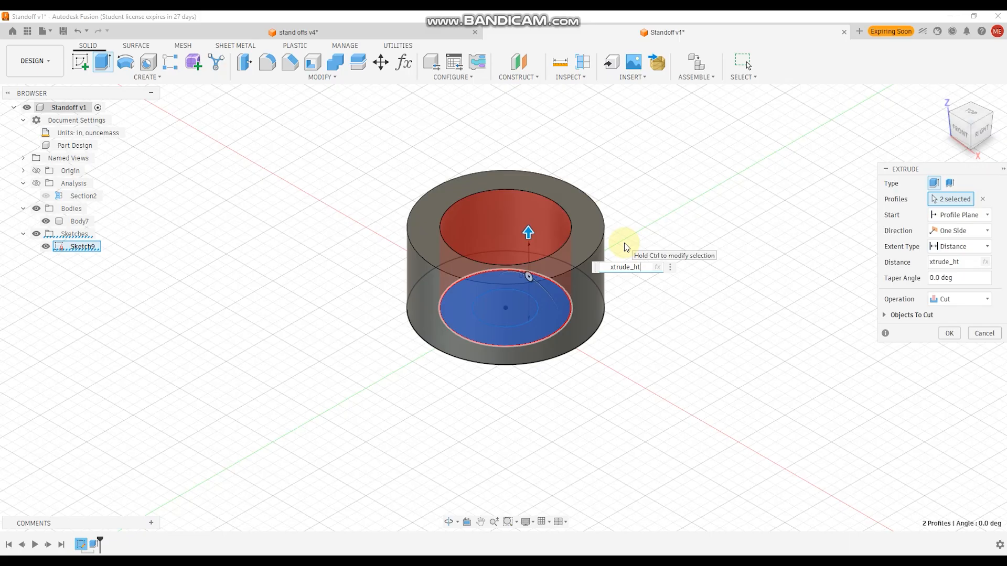
pyautogui.write('*2')
pyautogui.press('Return')
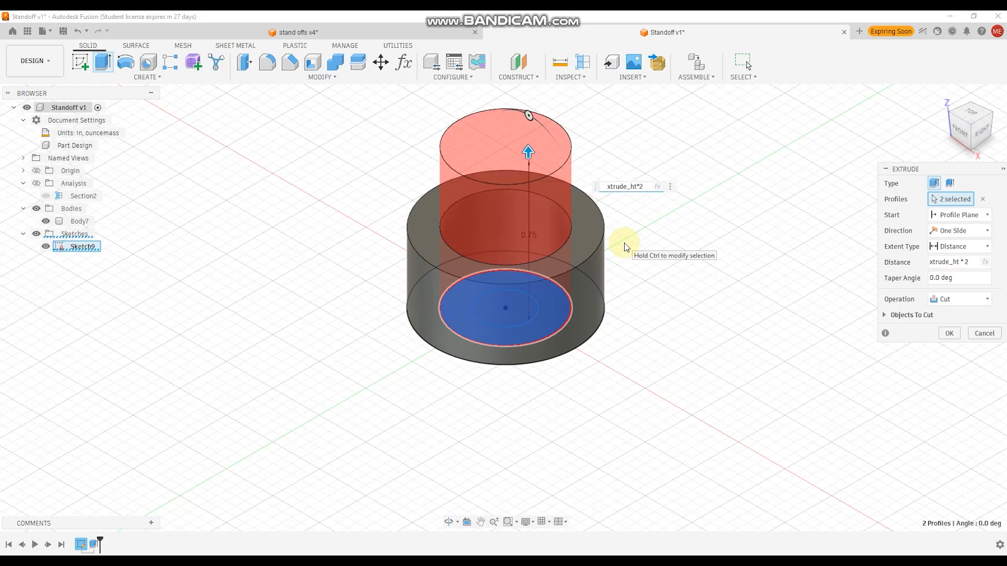
pyautogui.click(960, 299)
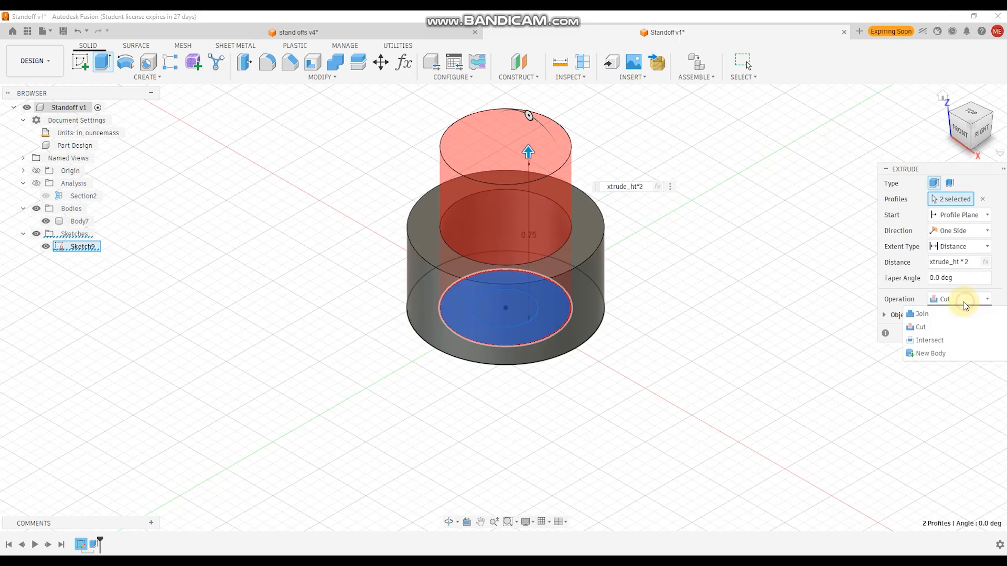
pyautogui.click(923, 314)
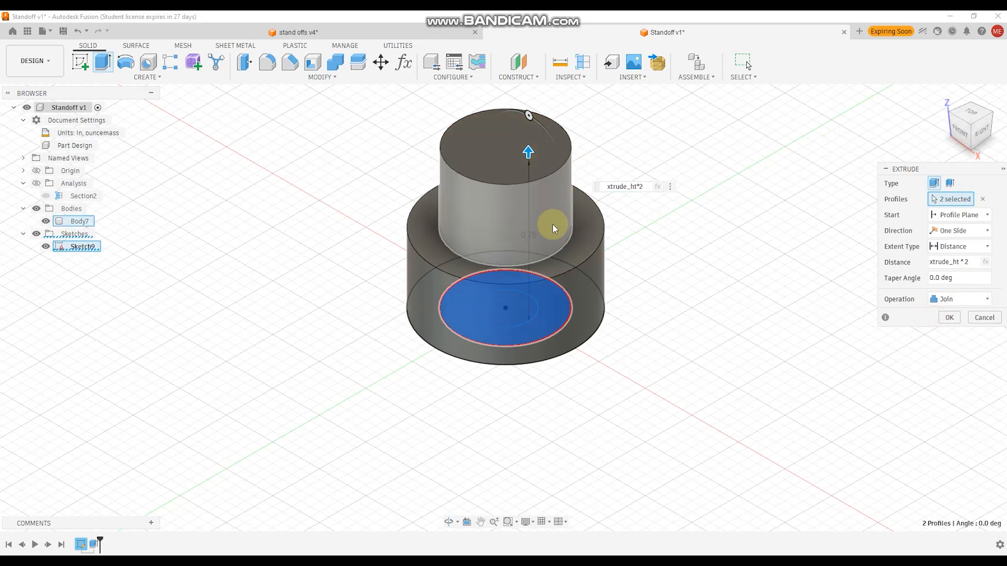
pyautogui.click(950, 317)
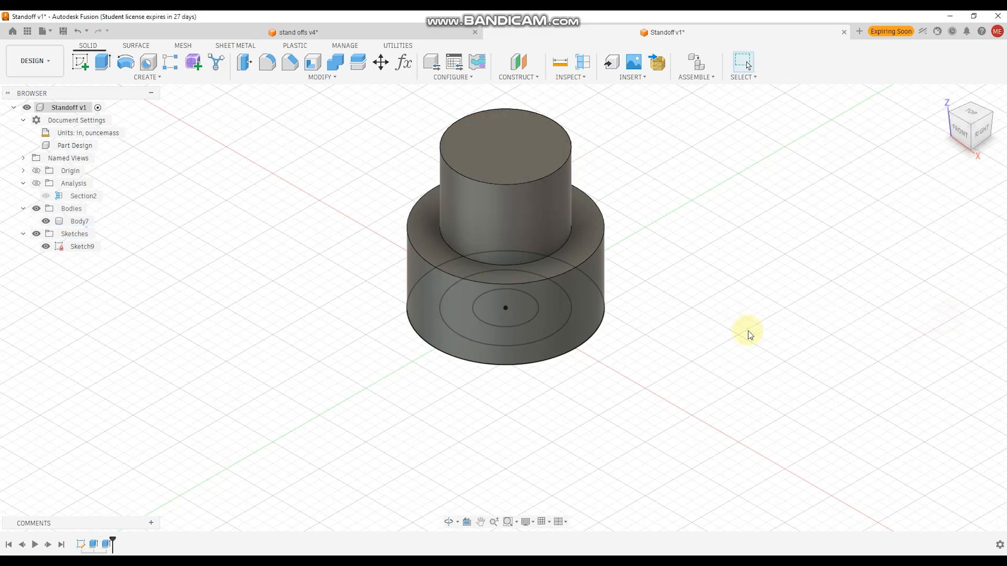
pyautogui.click(45, 247)
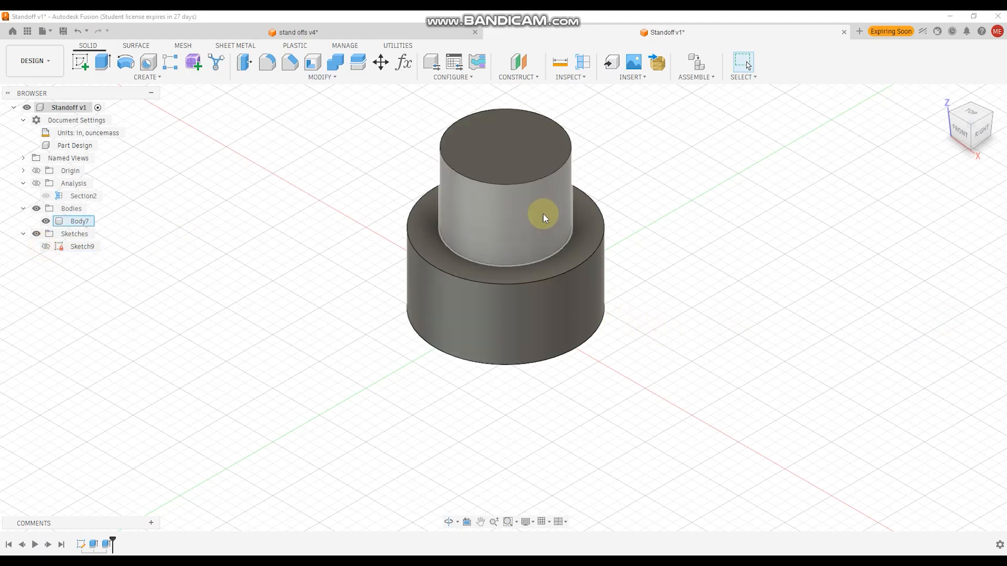
# Step: Shell the body inward from the upper cylinder's top face, using the shell parameter as the inside thickness
pyautogui.click(514, 152)
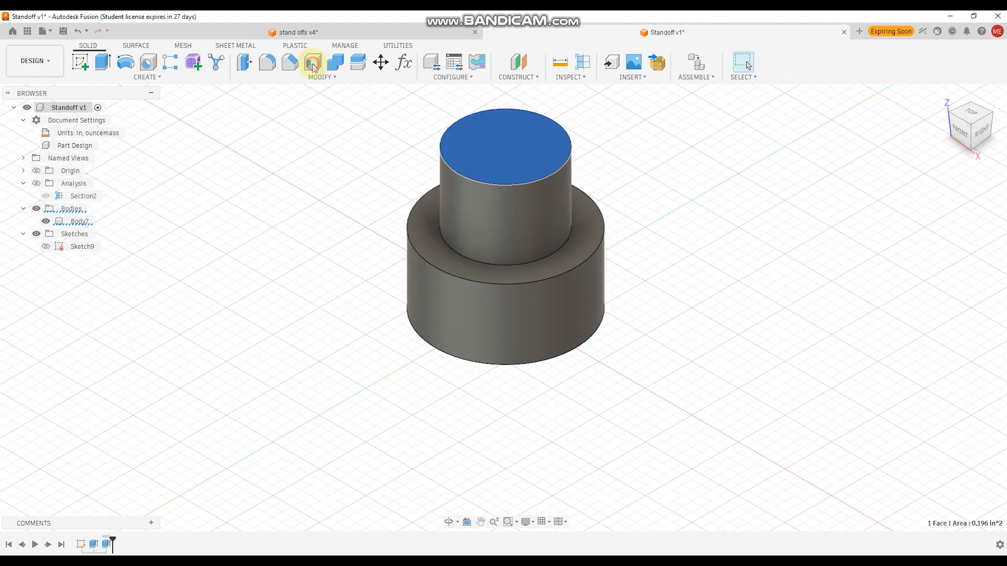
pyautogui.click(312, 62)
pyautogui.click(499, 149)
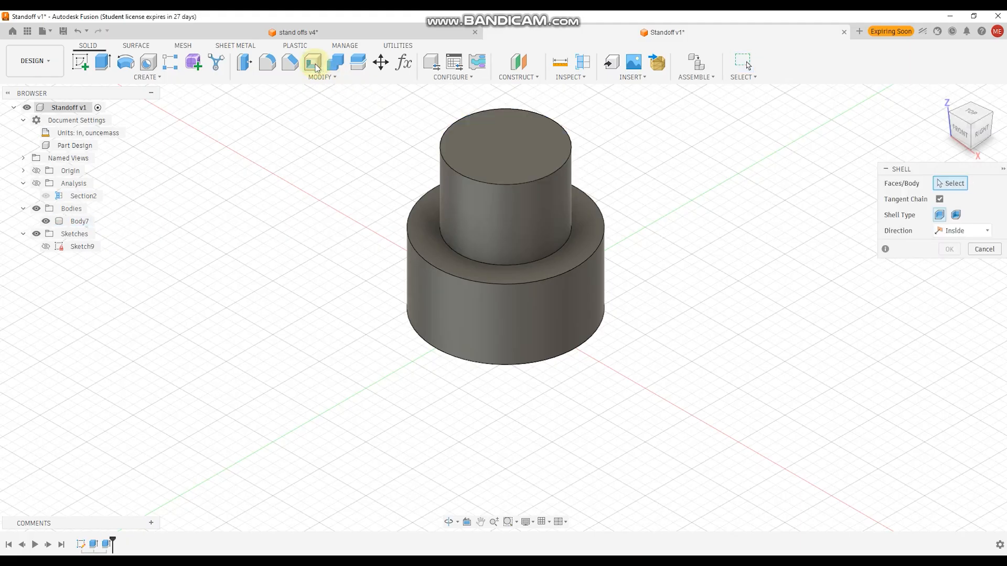
pyautogui.click(520, 152)
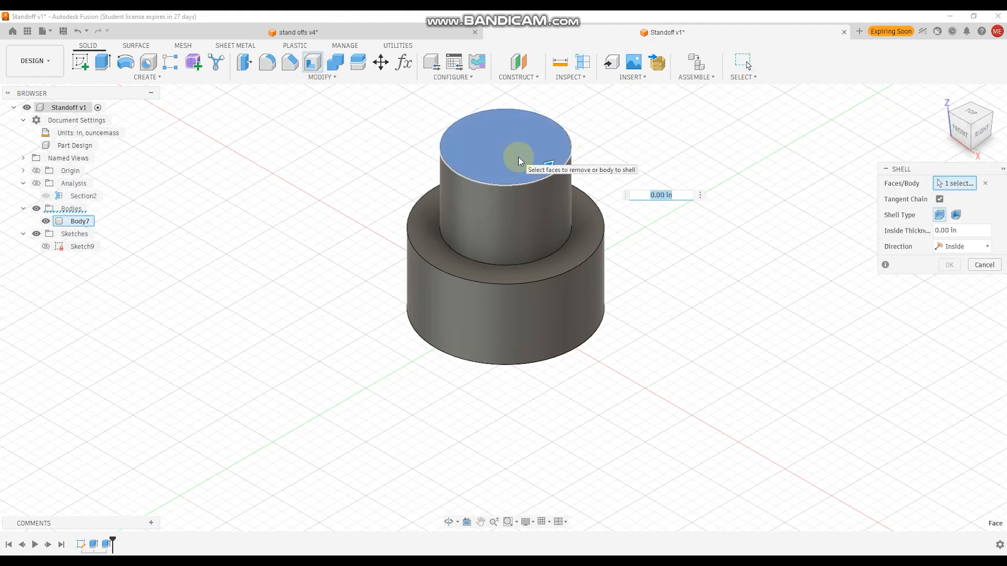
pyautogui.write('sh')
pyautogui.press('Return')
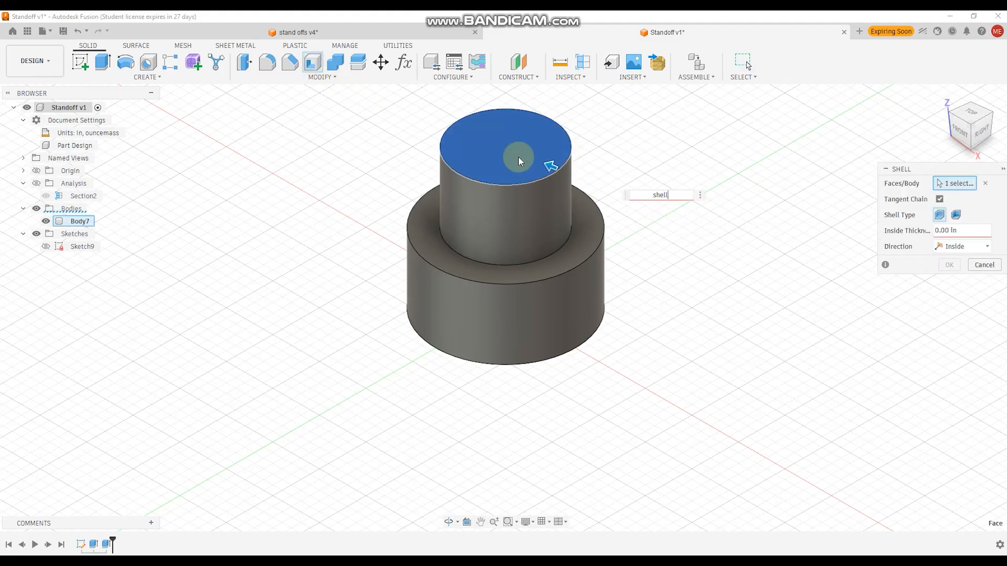
pyautogui.click(949, 265)
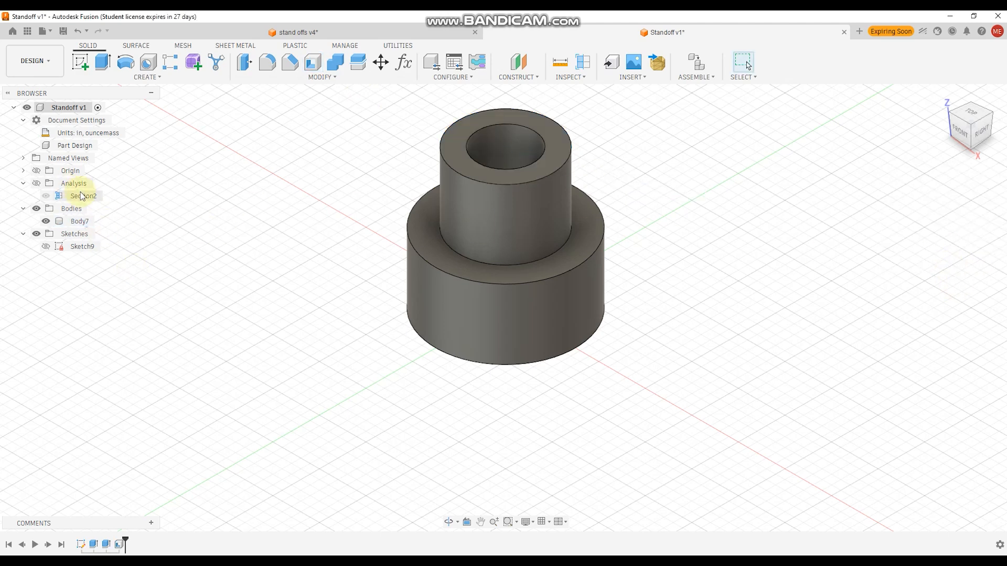
# Step: Display the existing section analysis and examine the standoff's hollow interior from the front
pyautogui.click(582, 80)
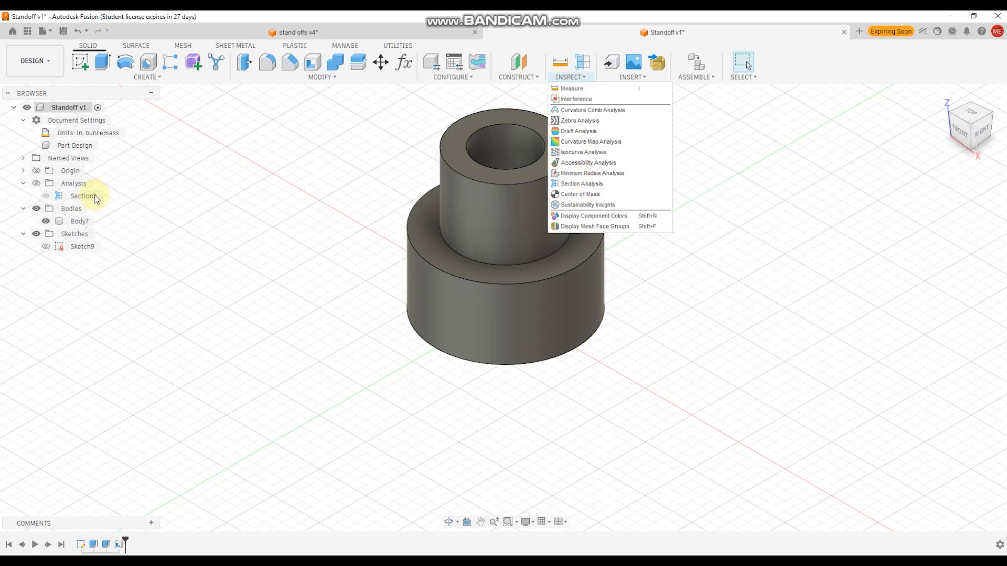
pyautogui.click(47, 197)
pyautogui.click(36, 184)
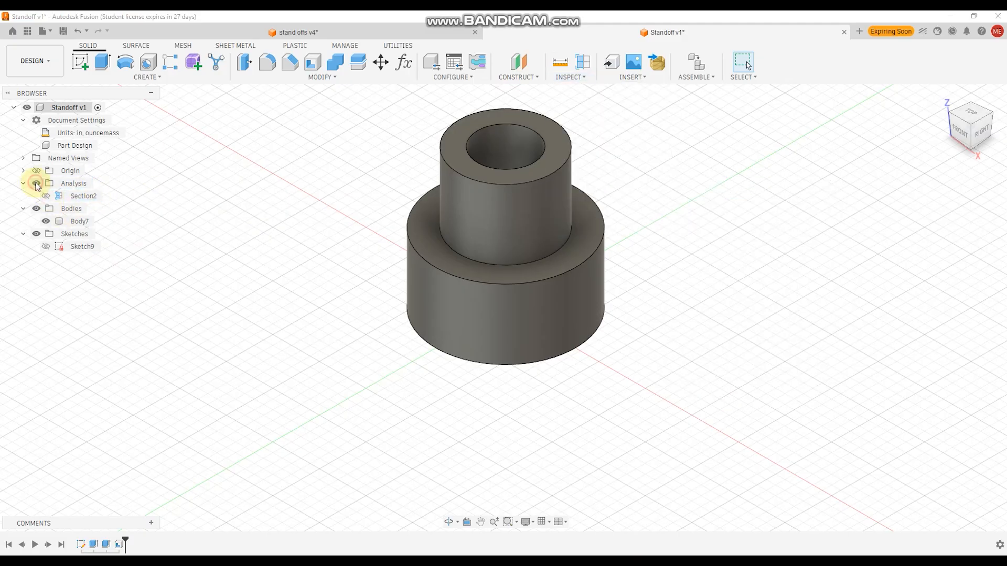
pyautogui.click(46, 197)
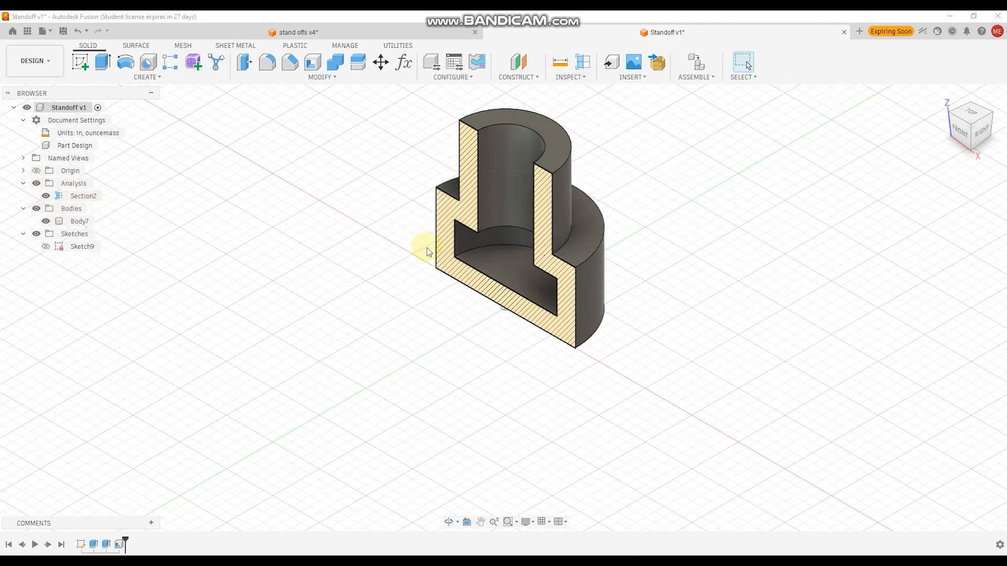
pyautogui.keyDown('shift'); pyautogui.moveTo(426, 252); pyautogui.dragTo(466, 251, button='middle'); pyautogui.keyUp('shift')
pyautogui.scroll(1, 508, 291)
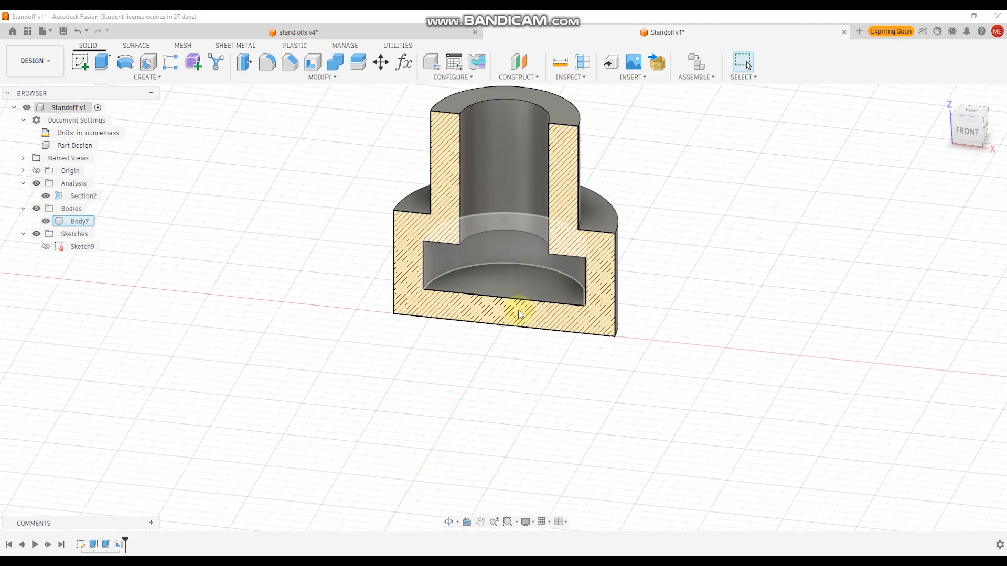
pyautogui.scroll(3, 508, 291)
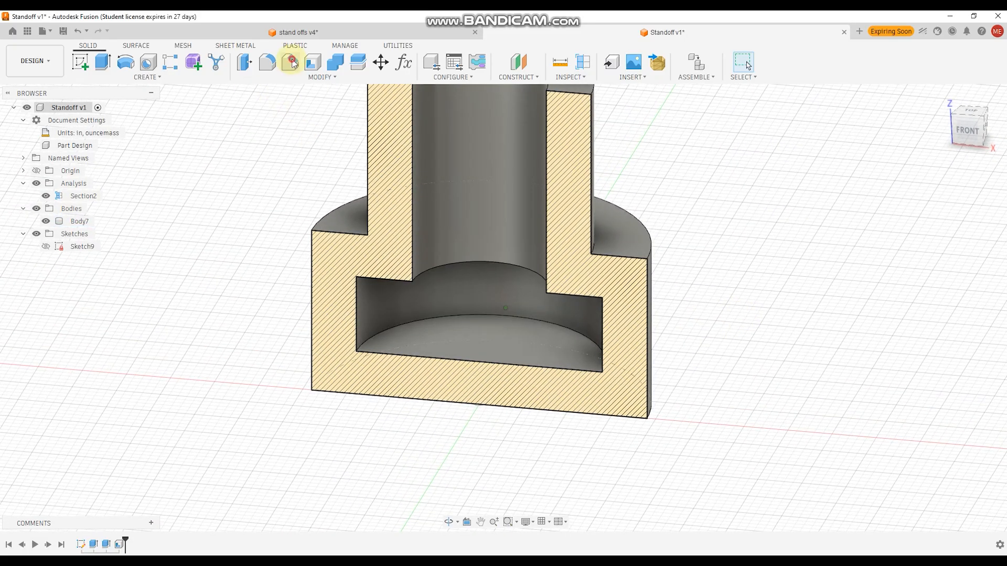
# Step: Chamfer the lower and upper outer edges of the internal cavity by about 0.04 in each, and hide the section analysis
pyautogui.click(291, 62)
pyautogui.click(487, 314)
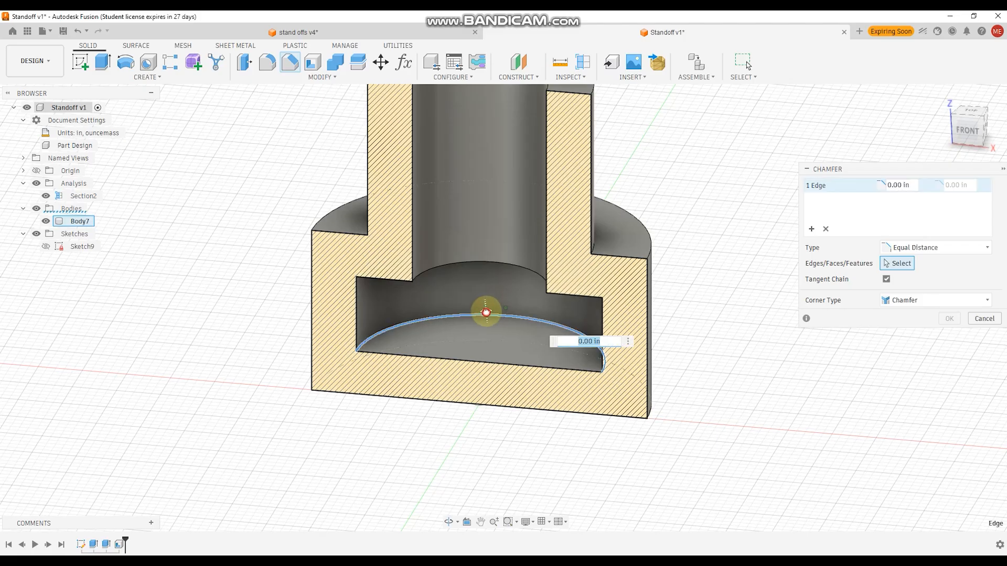
pyautogui.moveTo(486, 313); pyautogui.dragTo(484, 307)
pyautogui.keyDown('shift'); pyautogui.moveTo(485, 320); pyautogui.dragTo(481, 284, button='middle'); pyautogui.keyUp('shift')
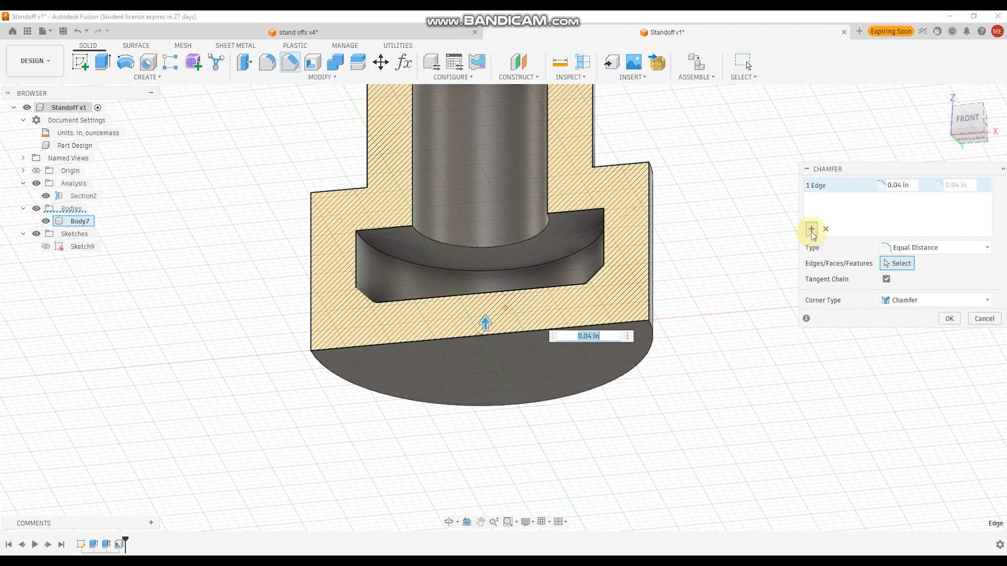
pyautogui.click(811, 229)
pyautogui.click(484, 271)
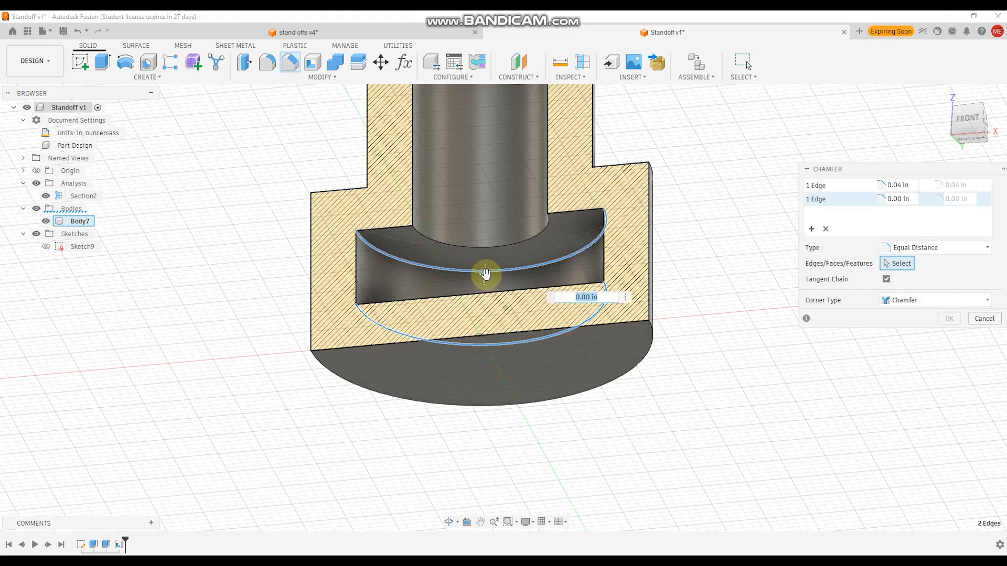
pyautogui.moveTo(485, 272); pyautogui.dragTo(484, 281)
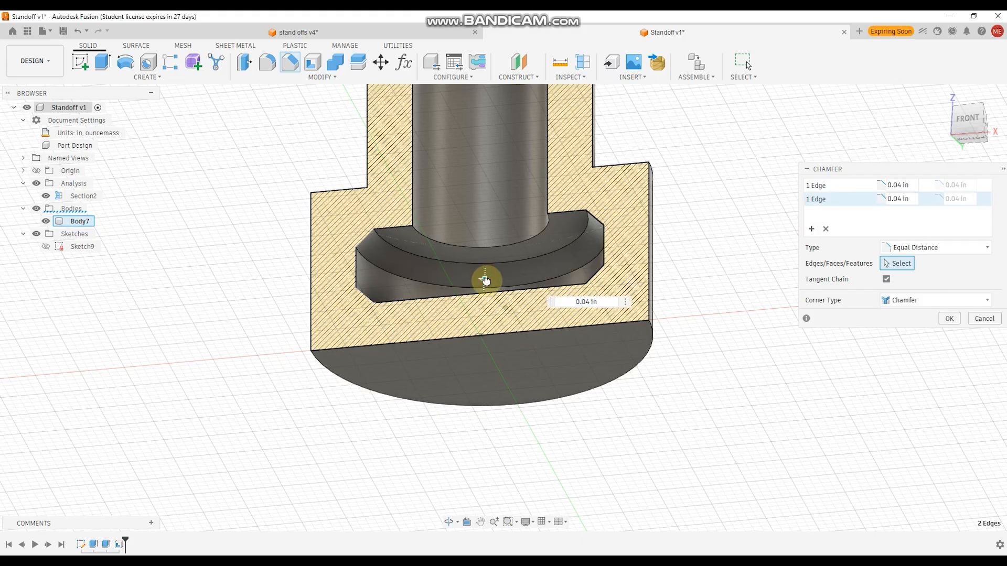
pyautogui.click(935, 324)
pyautogui.keyDown('shift'); pyautogui.moveTo(698, 367); pyautogui.dragTo(652, 372, button='middle'); pyautogui.keyUp('shift')
pyautogui.scroll(-2, 652, 371)
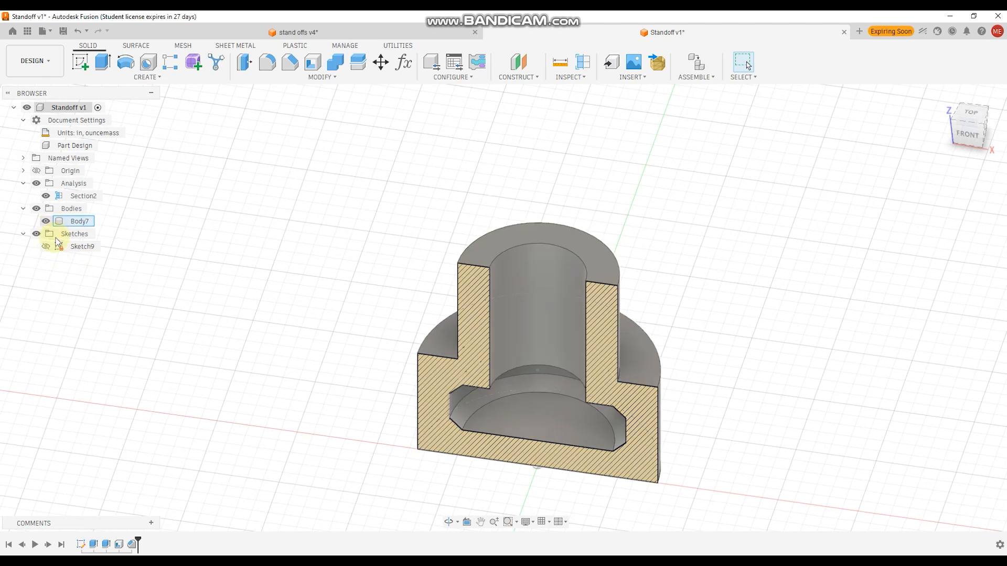
pyautogui.click(46, 196)
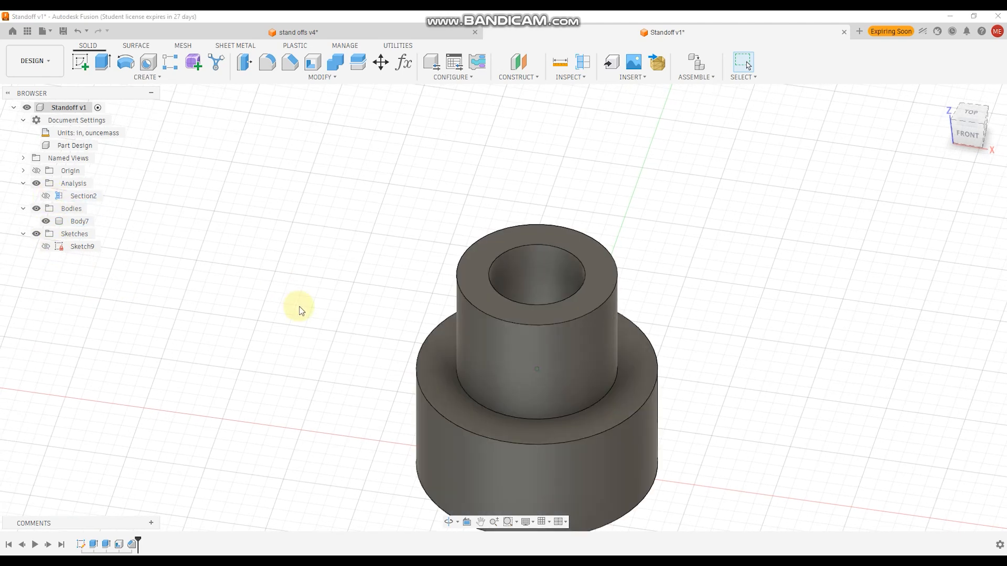
# Step: Set up a modeled, full-length thread on the upper cylinder's outer face with the ISO Metric profile type
pyautogui.click(505, 288)
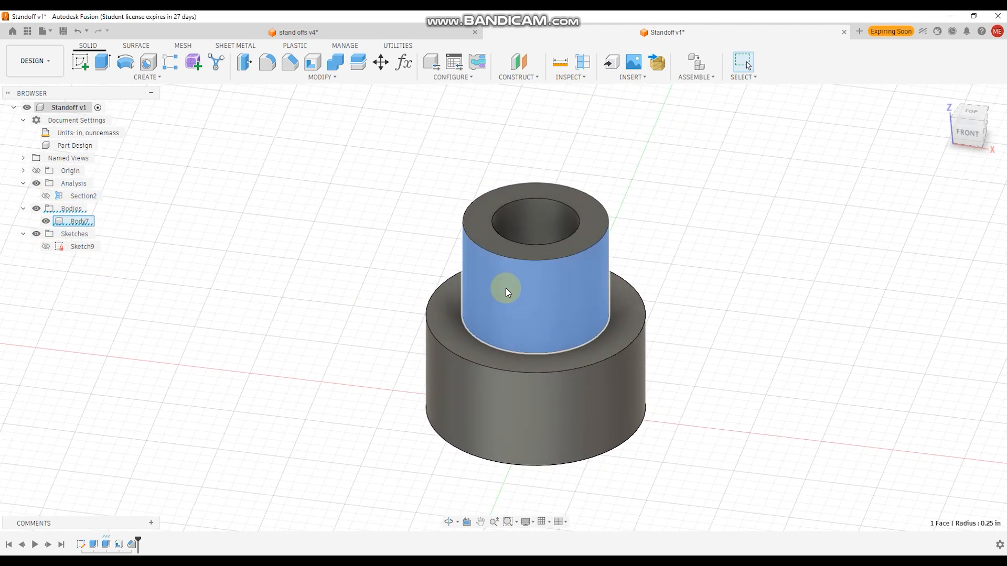
pyautogui.click(148, 77)
pyautogui.click(91, 217)
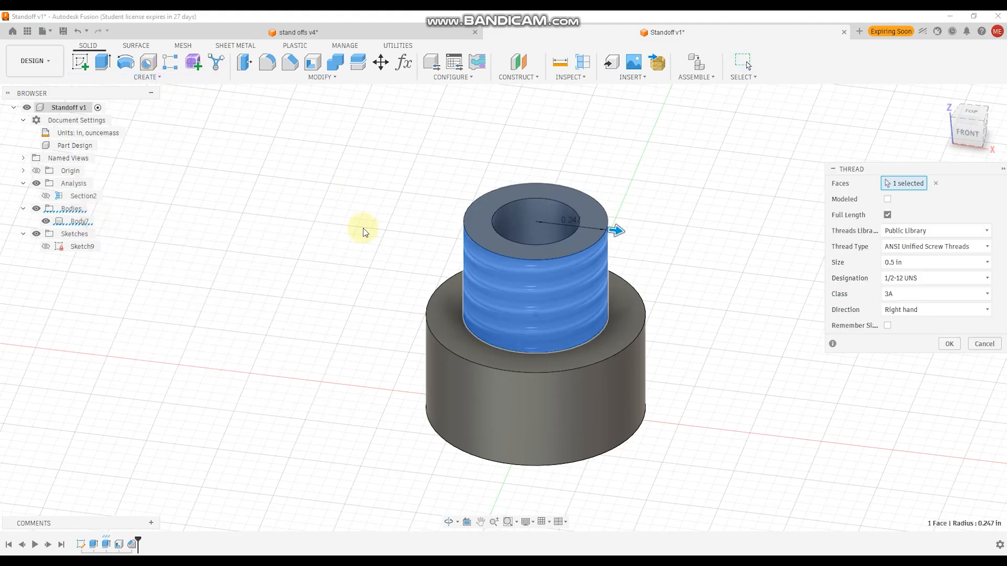
pyautogui.click(888, 199)
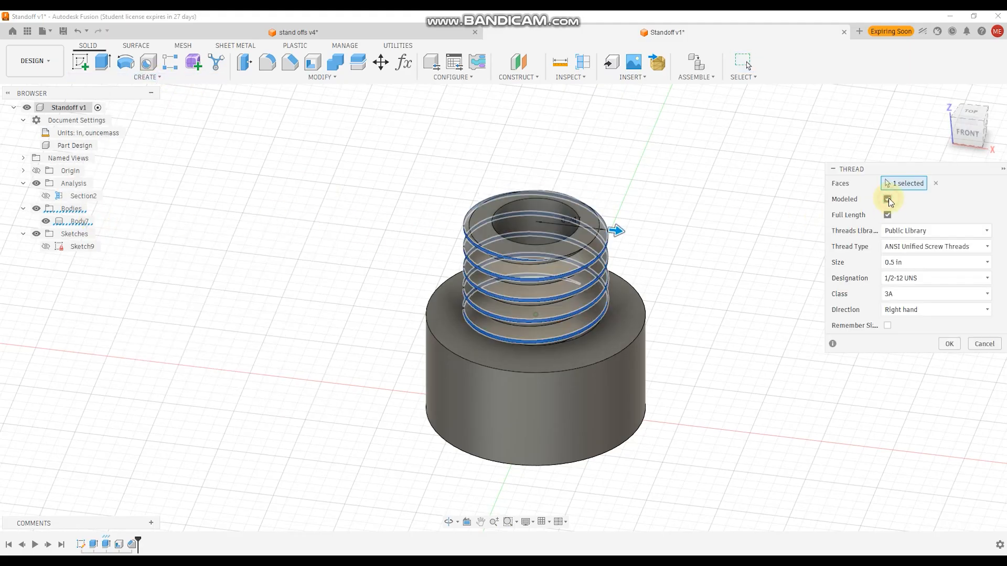
pyautogui.click(920, 251)
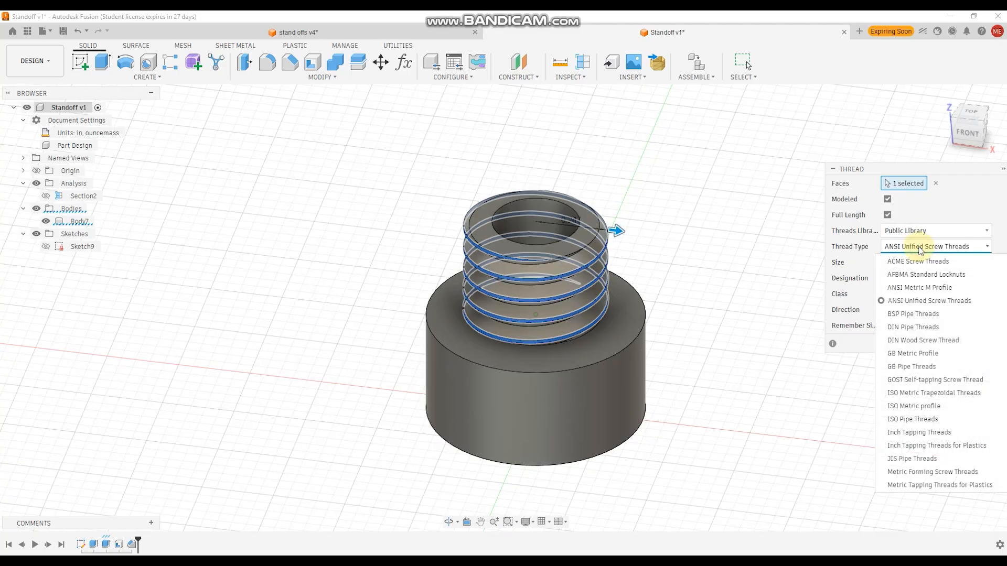
pyautogui.click(932, 409)
# Step: Set the thread to size 12.0 mm, designation M12x1.75, class 4g6g and right-hand direction, and create it
pyautogui.click(911, 297)
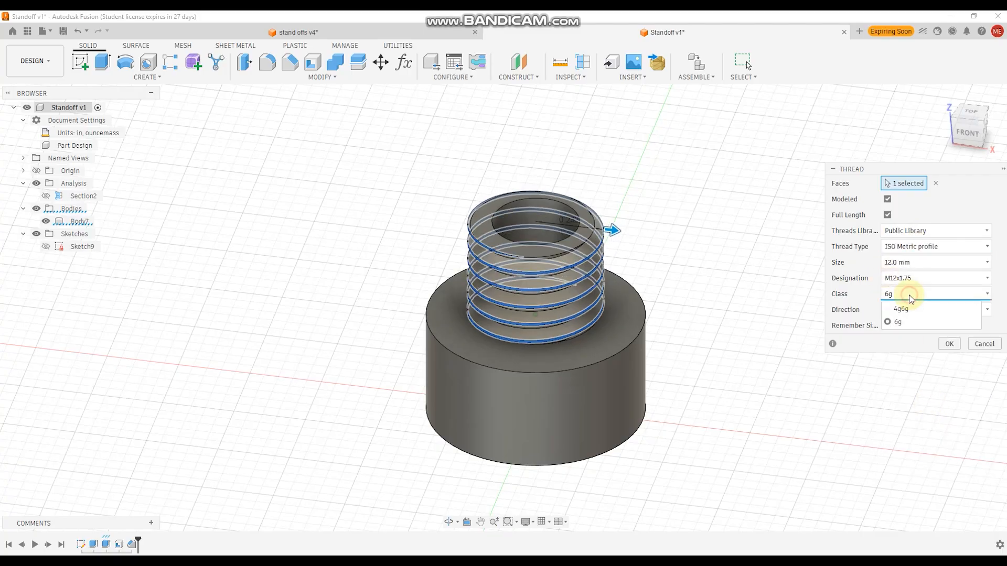
pyautogui.click(910, 297)
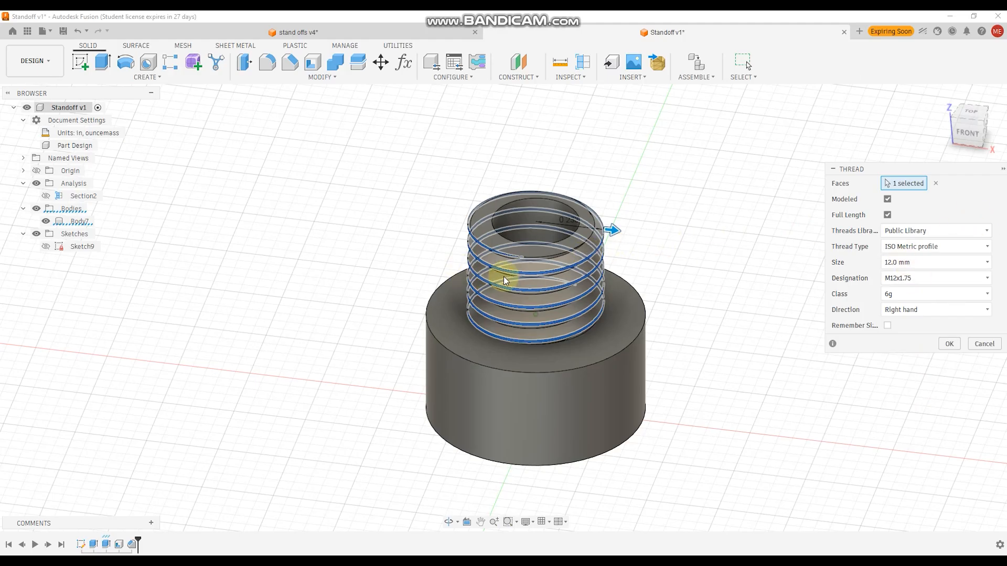
pyautogui.click(919, 264)
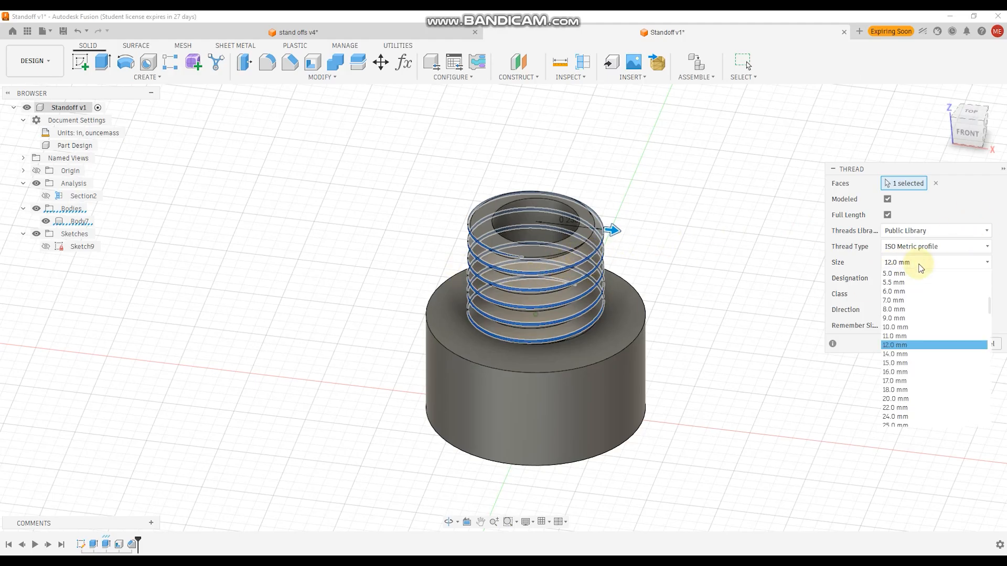
pyautogui.click(913, 345)
pyautogui.click(909, 265)
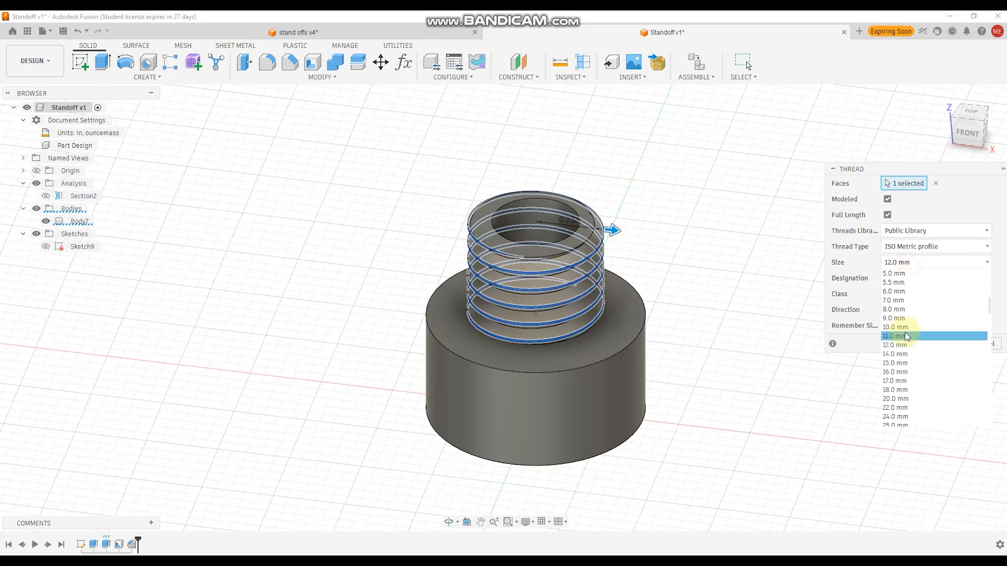
pyautogui.click(904, 333)
pyautogui.click(907, 262)
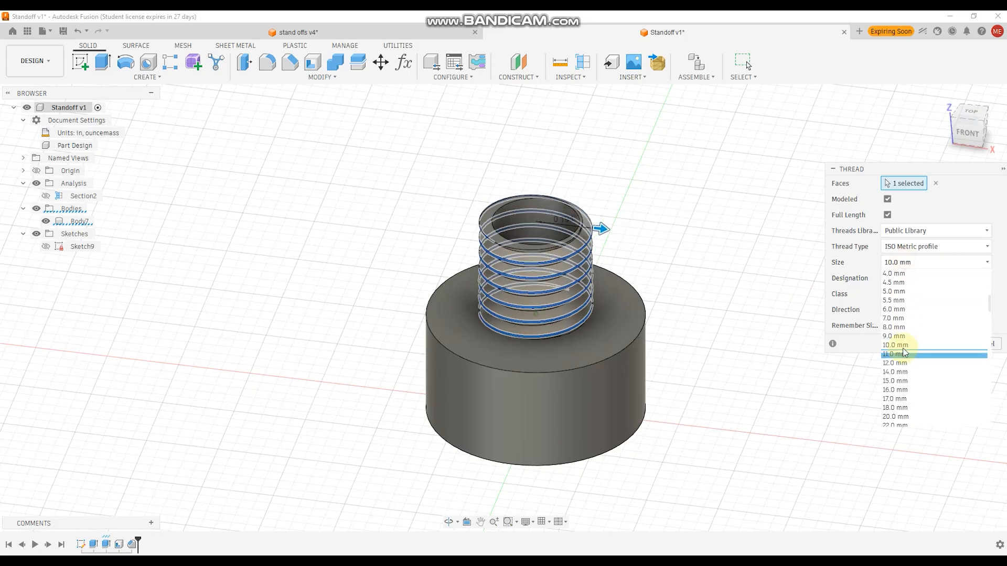
pyautogui.click(898, 362)
pyautogui.click(892, 294)
pyautogui.click(901, 310)
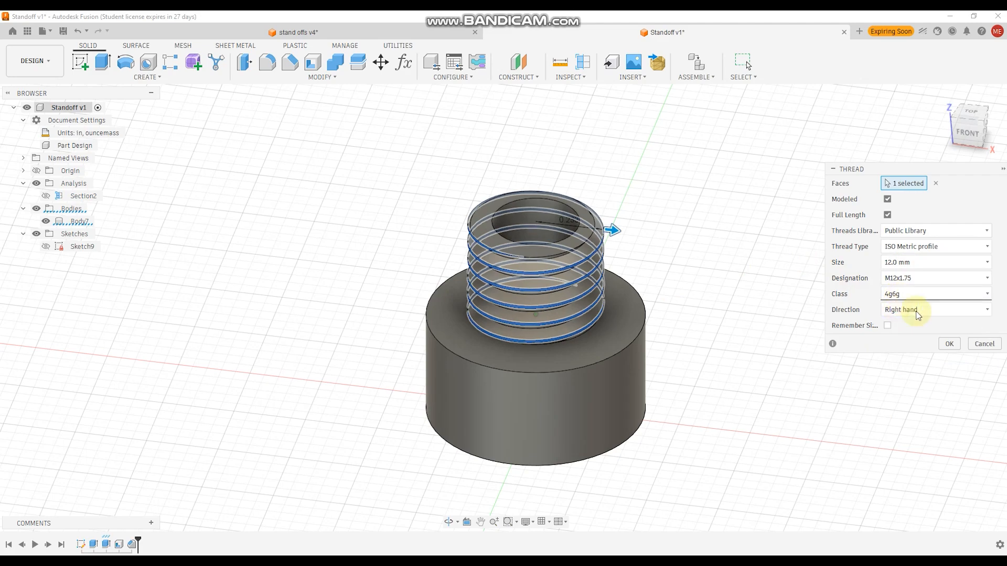
pyautogui.click(949, 346)
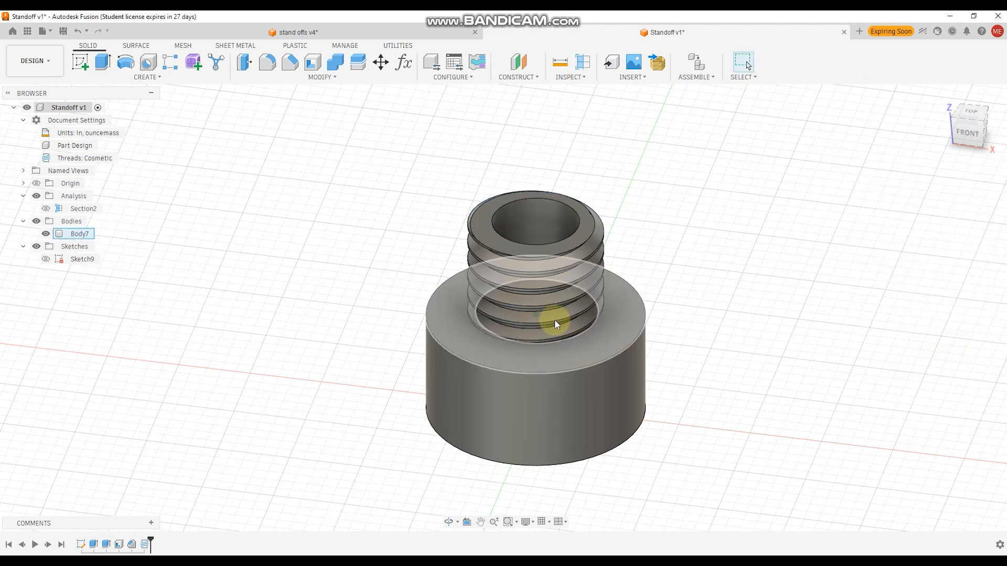
# Step: With the timeline rolled back before the thread, chamfer the upper cylinder's outer top edge by about 0.05 in, and roll forward past the thread
pyautogui.keyDown('shift'); pyautogui.moveTo(605, 253); pyautogui.dragTo(676, 336, button='middle'); pyautogui.keyUp('shift')
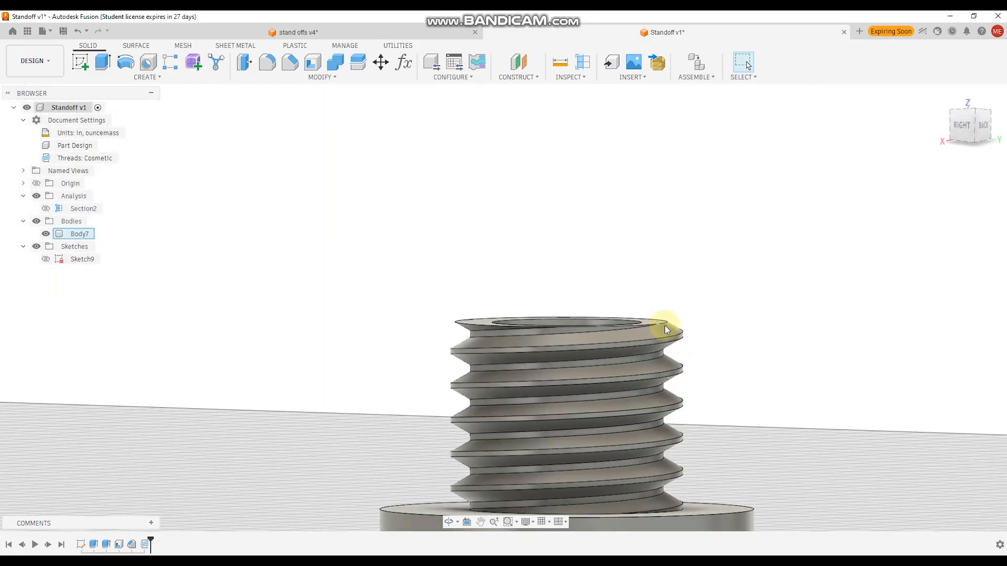
pyautogui.keyDown('shift'); pyautogui.moveTo(477, 328); pyautogui.dragTo(578, 313, button='middle'); pyautogui.keyUp('shift')
pyautogui.scroll(-4, 579, 308)
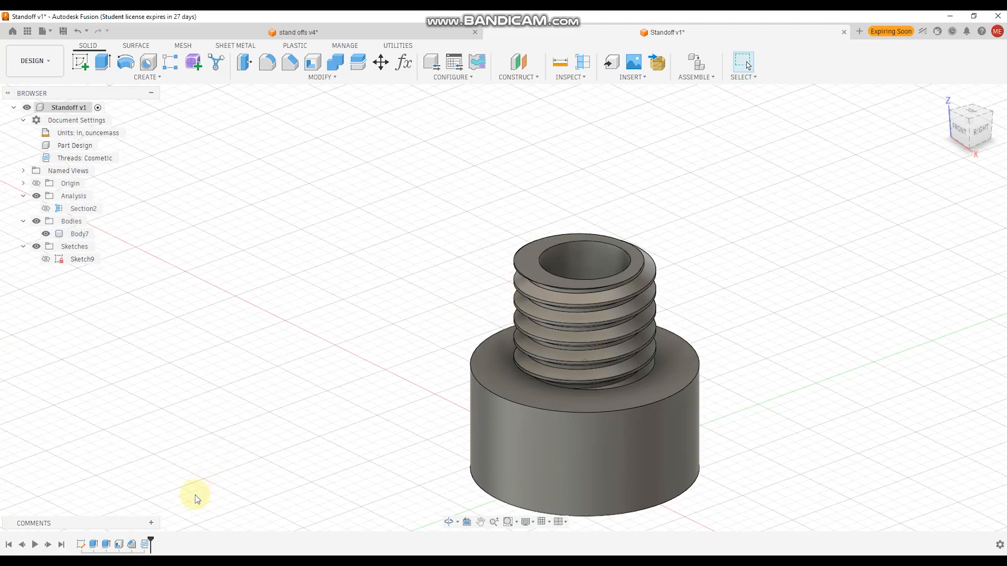
pyautogui.moveTo(143, 543); pyautogui.dragTo(138, 542)
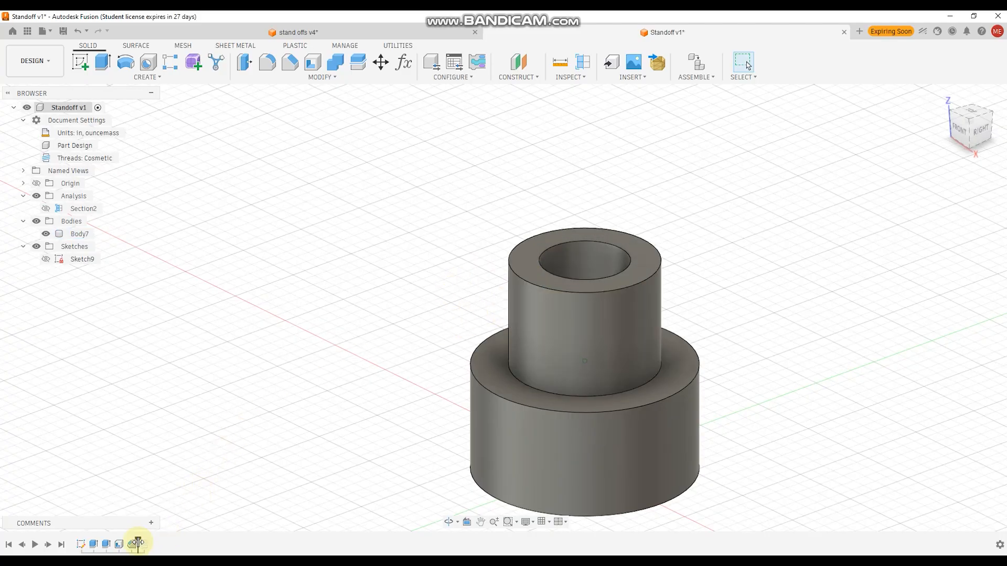
pyautogui.click(290, 63)
pyautogui.click(531, 283)
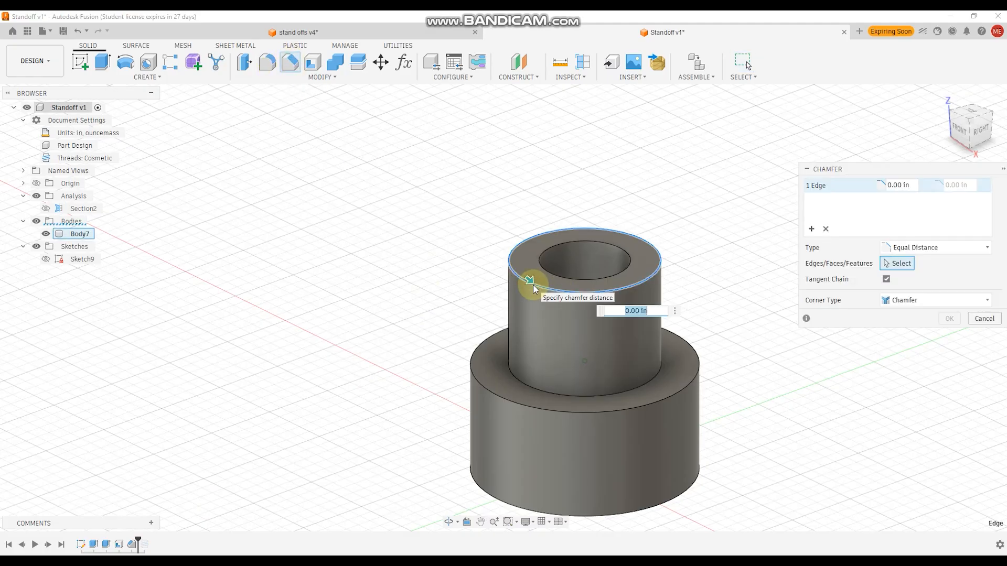
pyautogui.moveTo(530, 279); pyautogui.dragTo(537, 283)
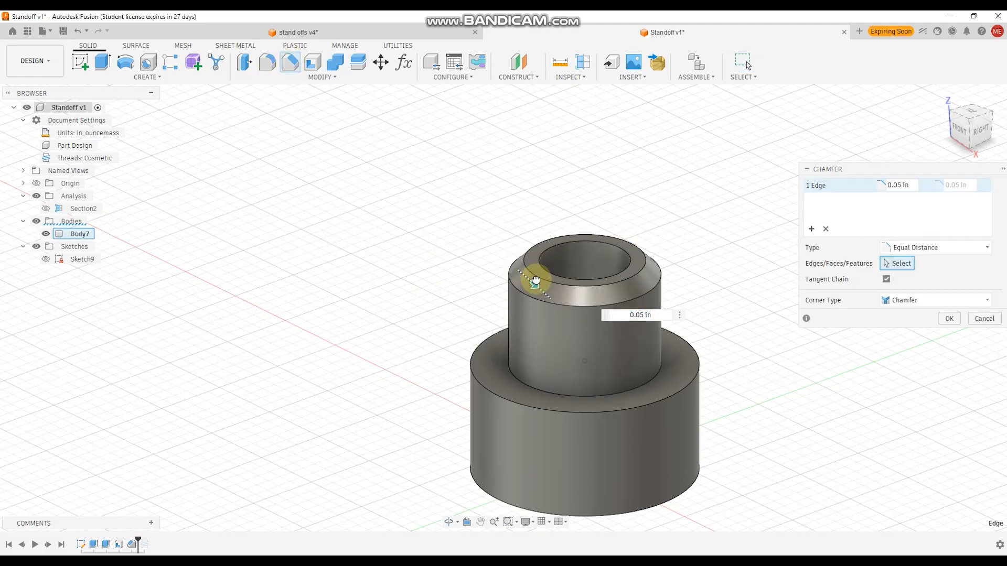
pyautogui.click(950, 319)
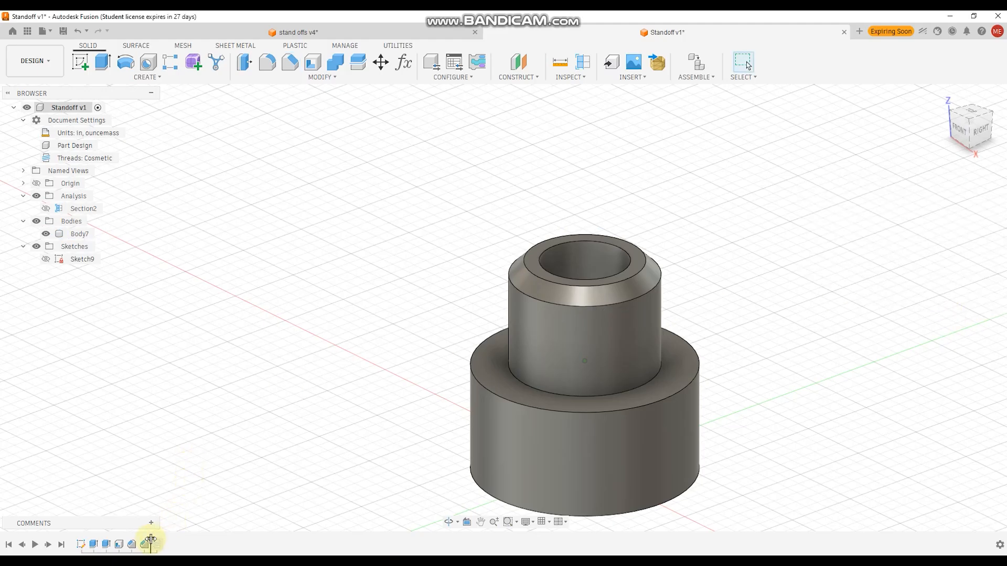
pyautogui.moveTo(144, 545); pyautogui.dragTo(160, 541)
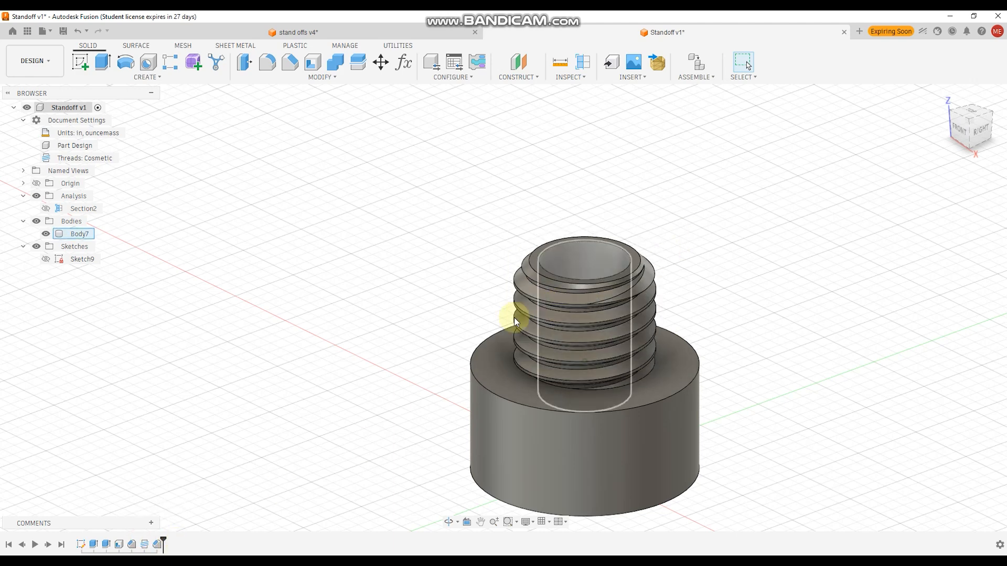
pyautogui.scroll(-1, 419, 330)
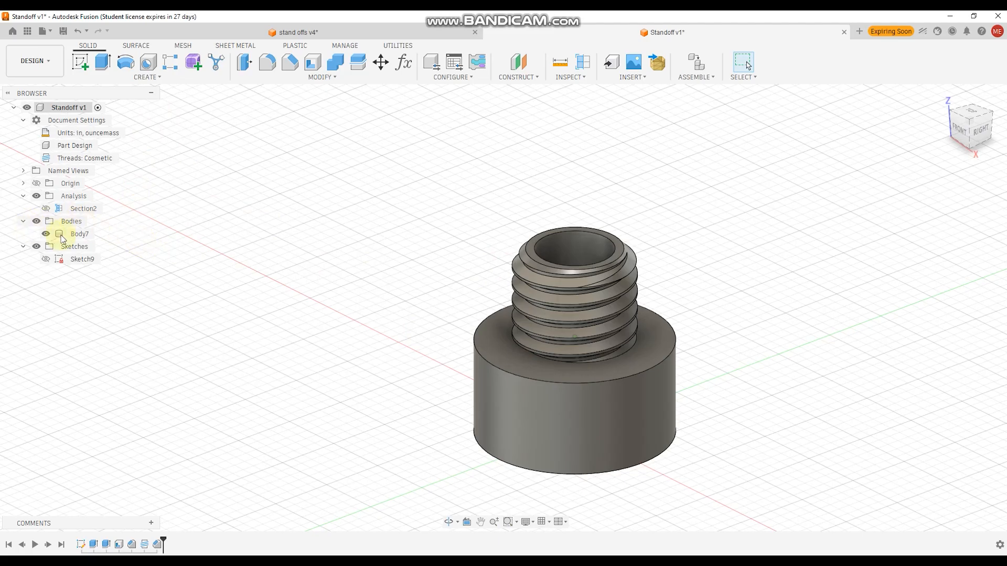
# Step: Rename the threaded standoff body as standoffs_base
pyautogui.click(86, 236)
pyautogui.click(87, 236)
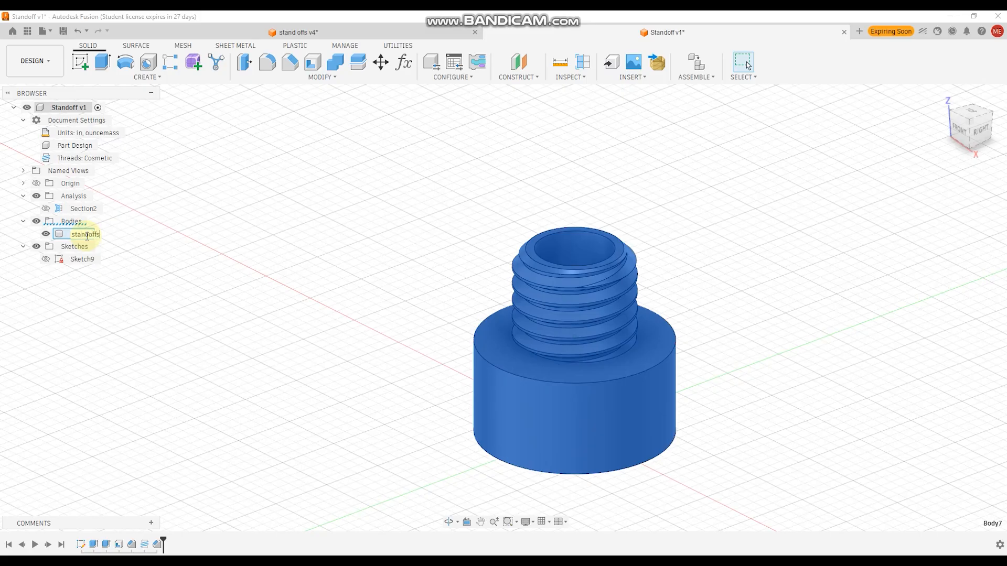
pyautogui.write('standoffs_base')
pyautogui.press('Return')
pyautogui.click(299, 303)
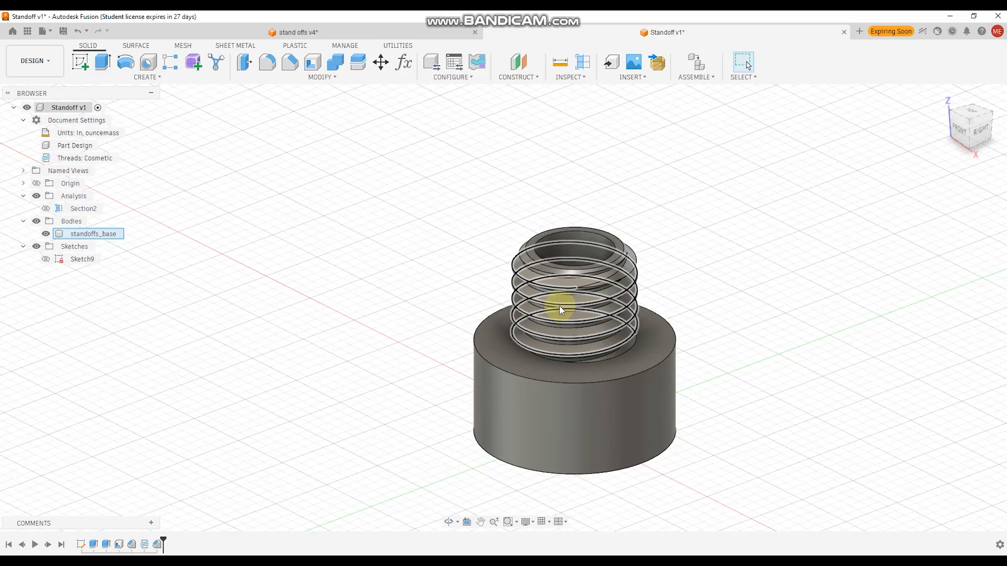
# Step: Start a cylinder primitive on the base's shoulder face, centred on its axis, with a 0.75 in diameter matching the outer edge
pyautogui.click(150, 78)
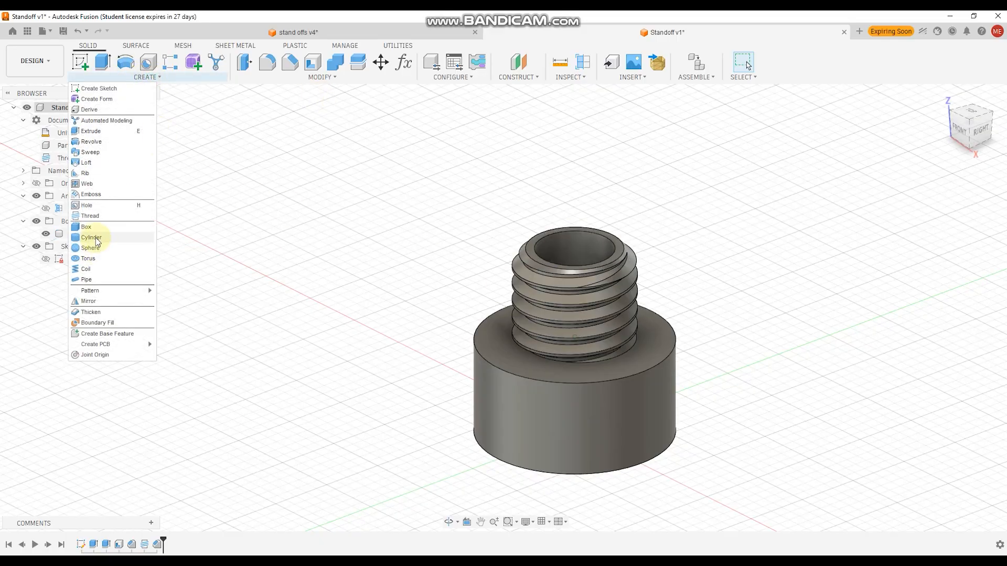
pyautogui.click(126, 235)
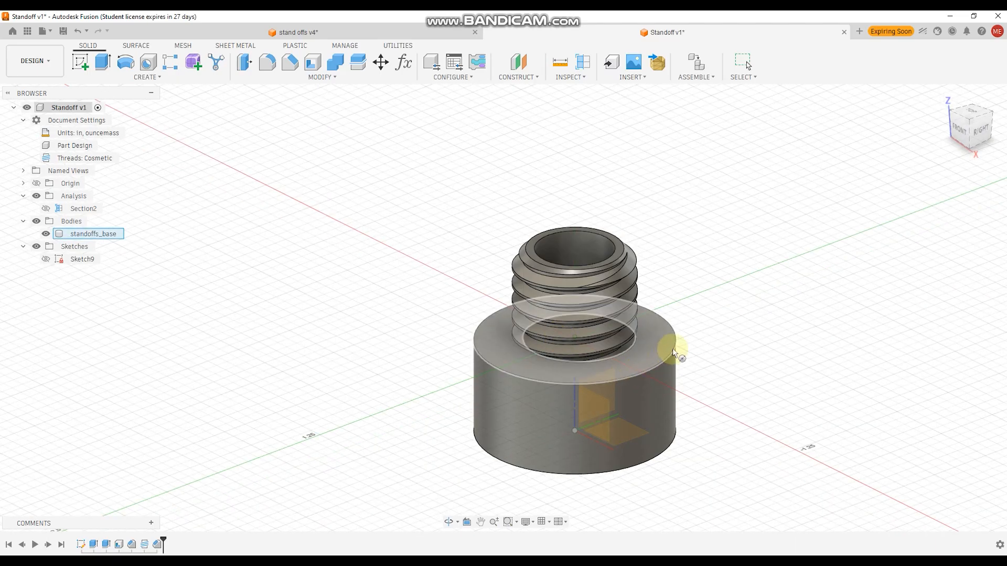
pyautogui.click(666, 335)
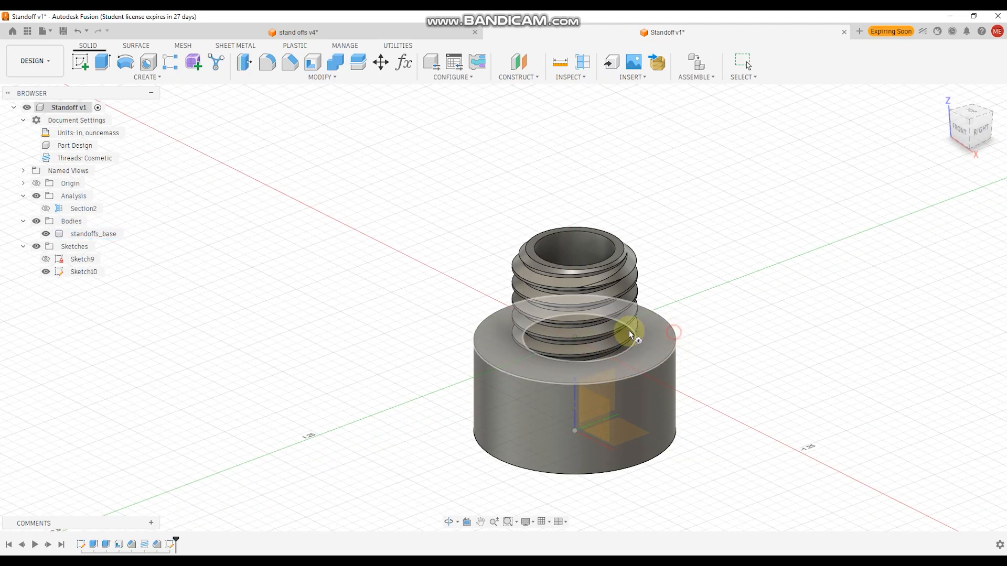
pyautogui.click(575, 340)
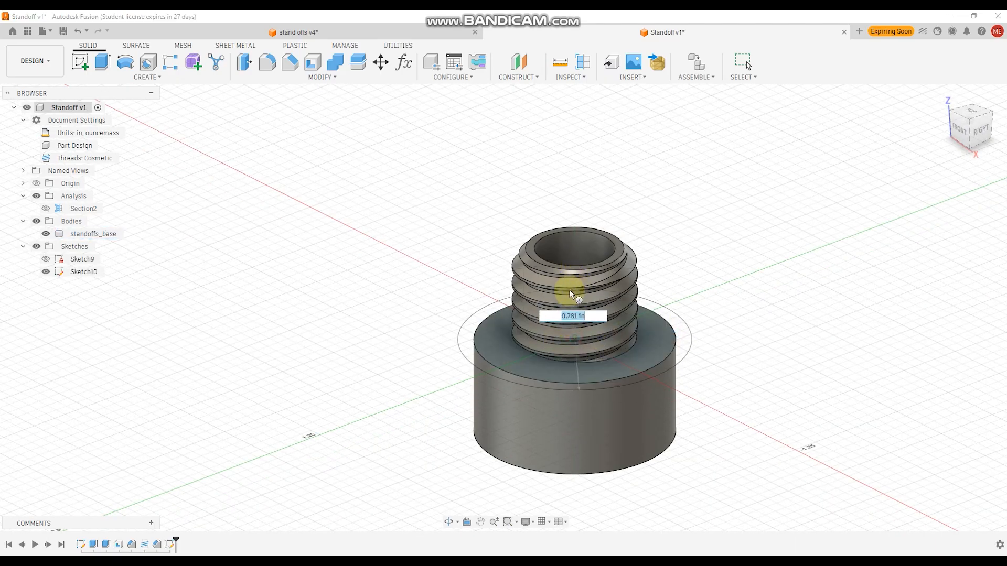
pyautogui.press('Return')
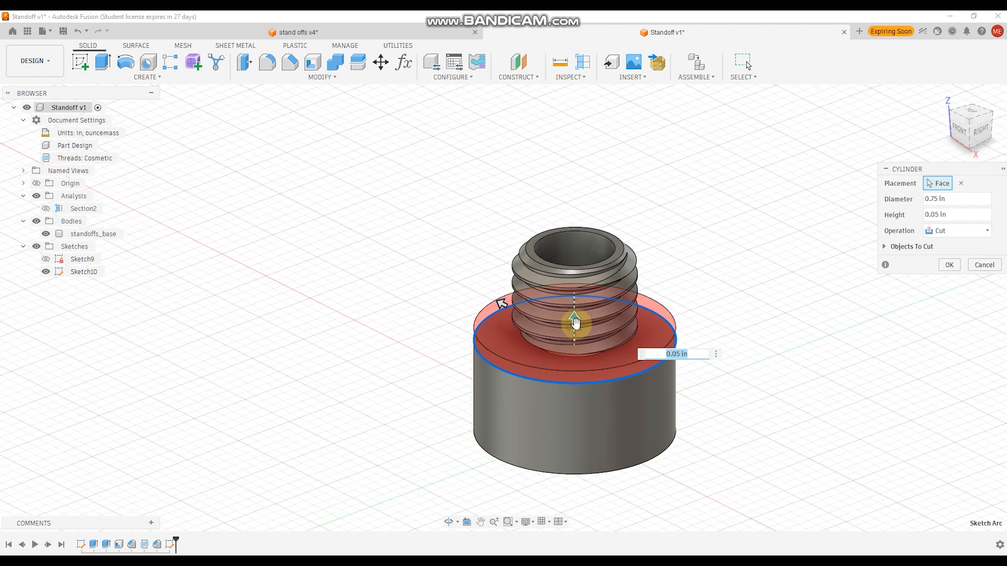
# Step: Set the cylinder's height to xtrude_ht + 0.15 in and create it as a new body
pyautogui.write('xt')
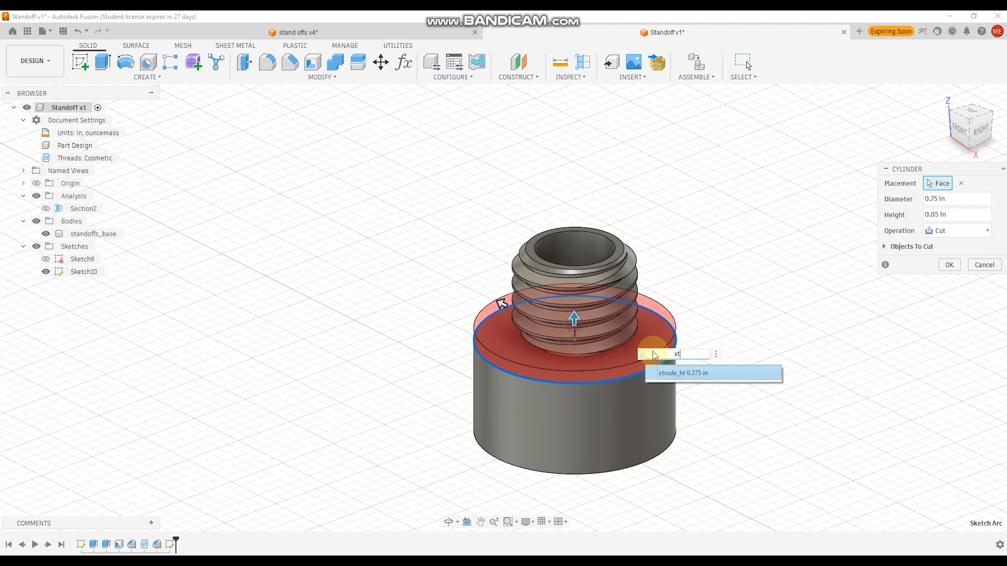
pyautogui.click(692, 375)
pyautogui.write('+.15')
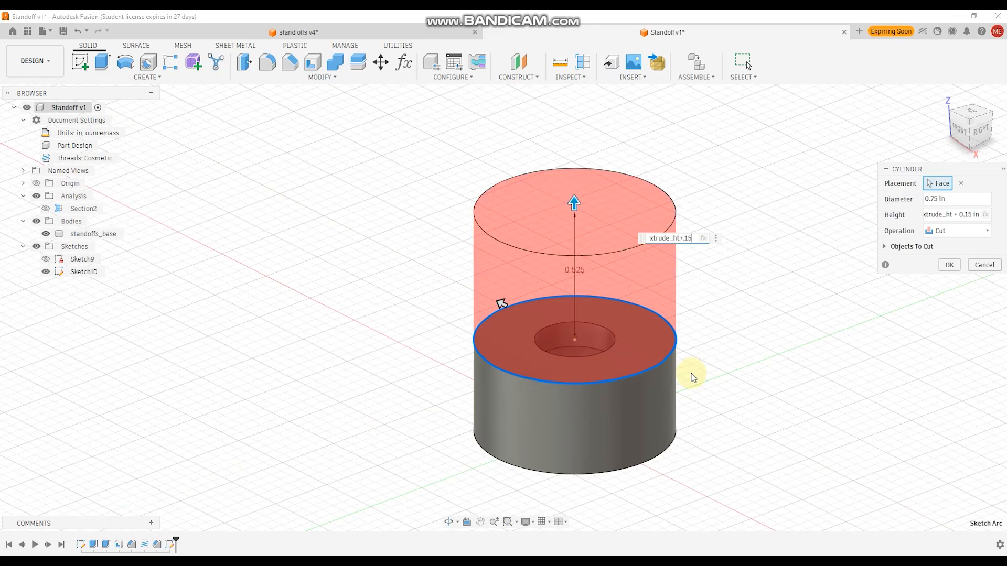
pyautogui.click(949, 235)
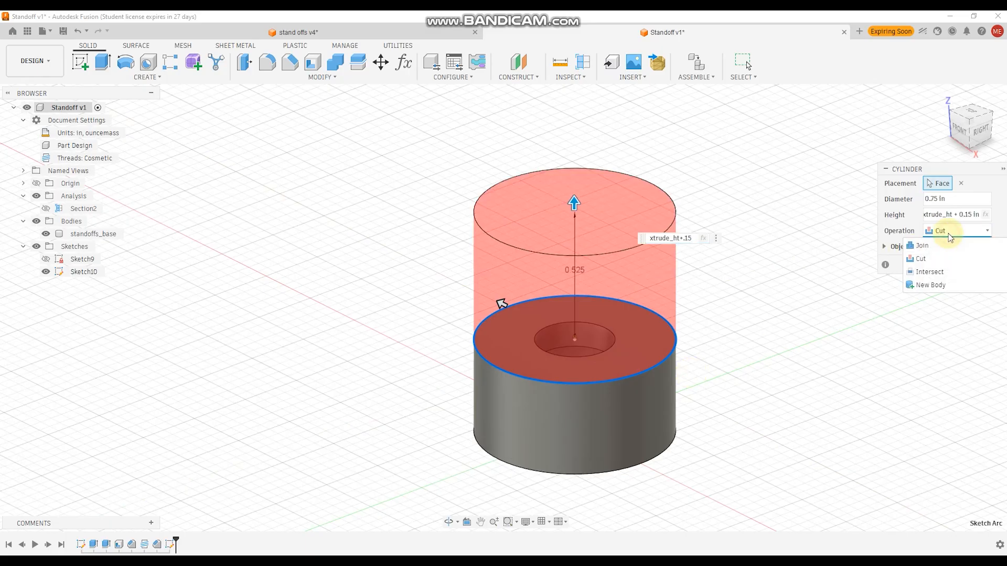
pyautogui.click(934, 285)
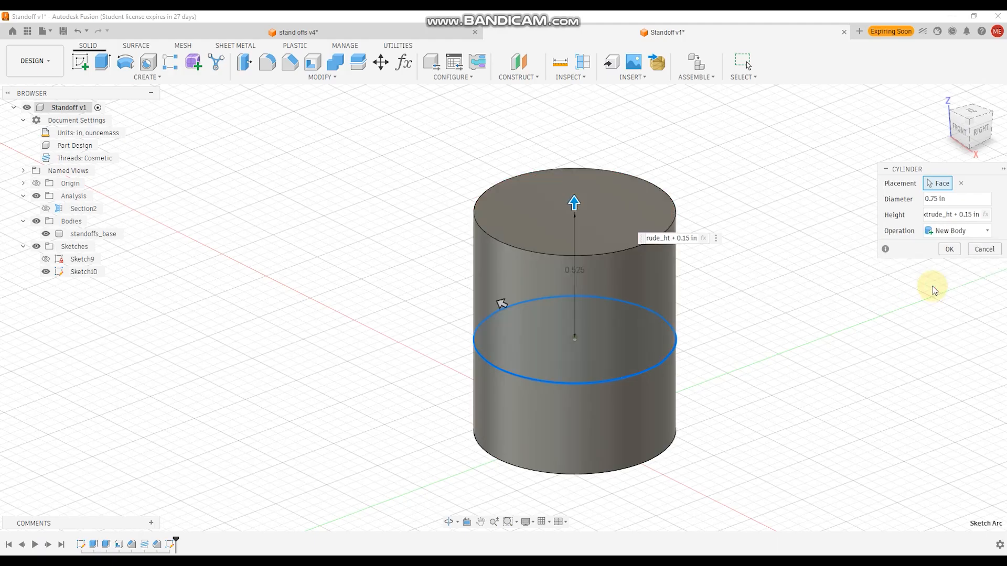
pyautogui.click(948, 250)
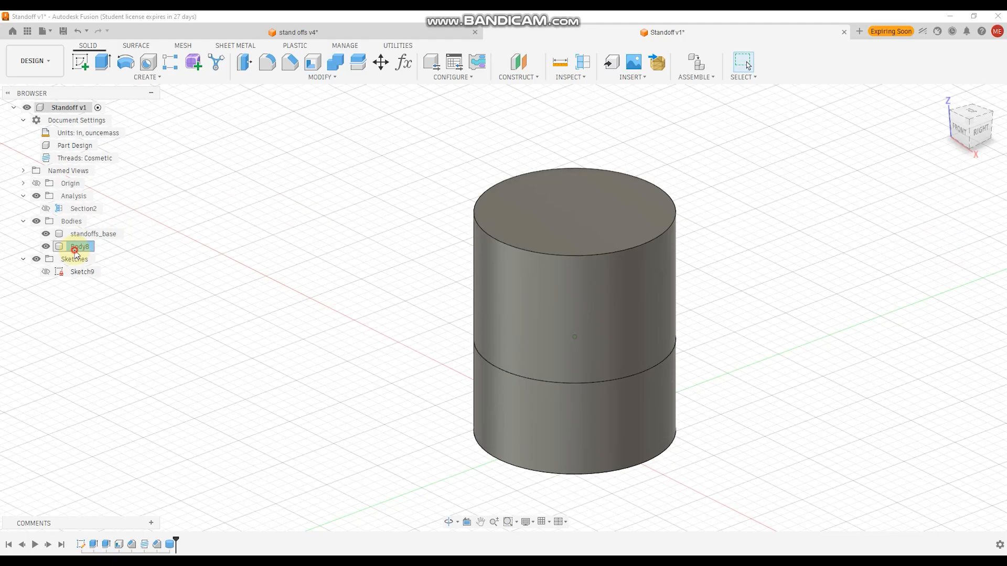
# Step: Rename the new cylinder body as standoffs_LID
pyautogui.click(76, 250)
pyautogui.doubleClick(76, 250)
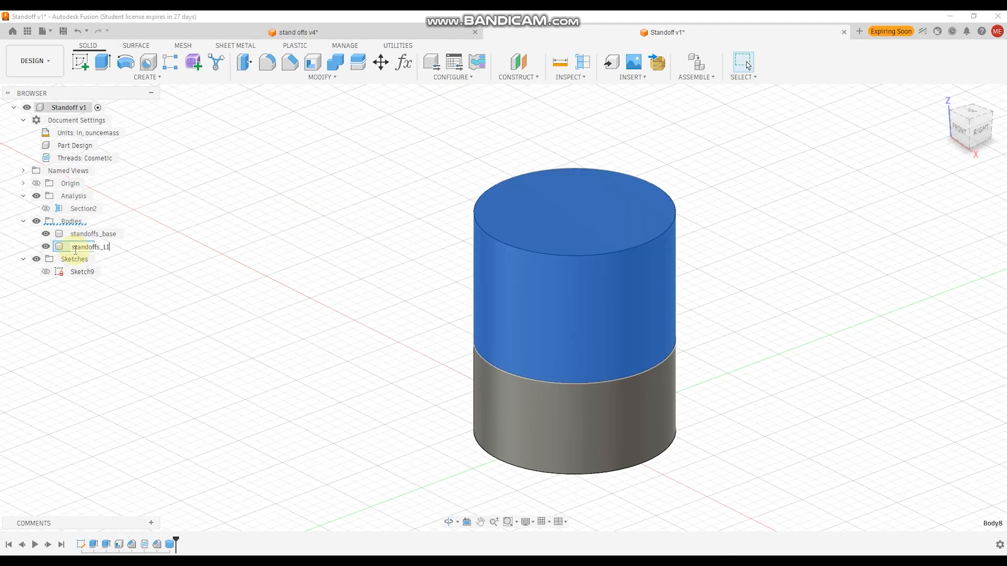
pyautogui.press('Return')
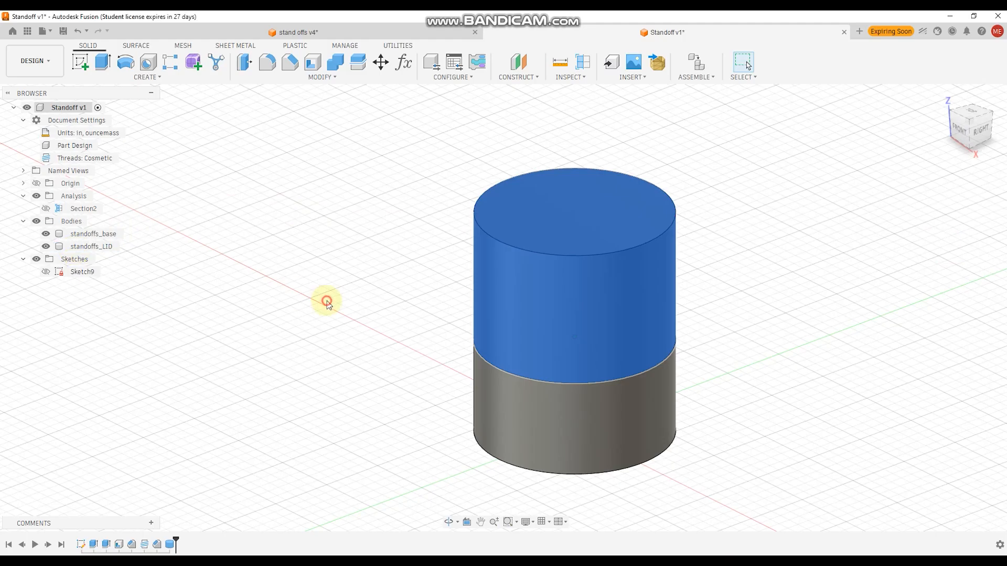
pyautogui.click(325, 299)
# Step: Show the section analysis and cut standoffs_base out of standoffs_LID with Combine, keeping the tool body
pyautogui.click(46, 209)
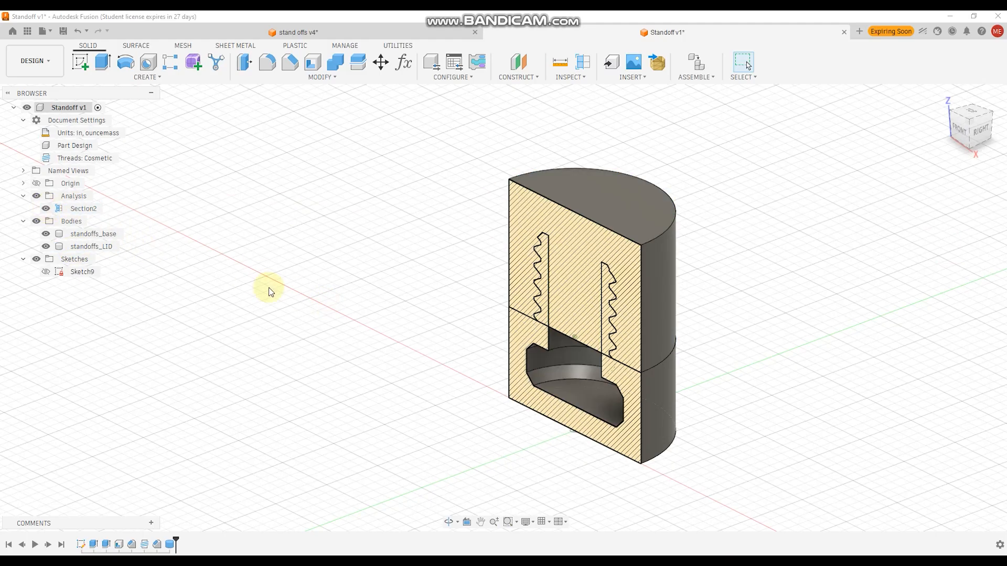
pyautogui.keyDown('shift'); pyautogui.moveTo(273, 295); pyautogui.dragTo(395, 236, button='middle'); pyautogui.keyUp('shift')
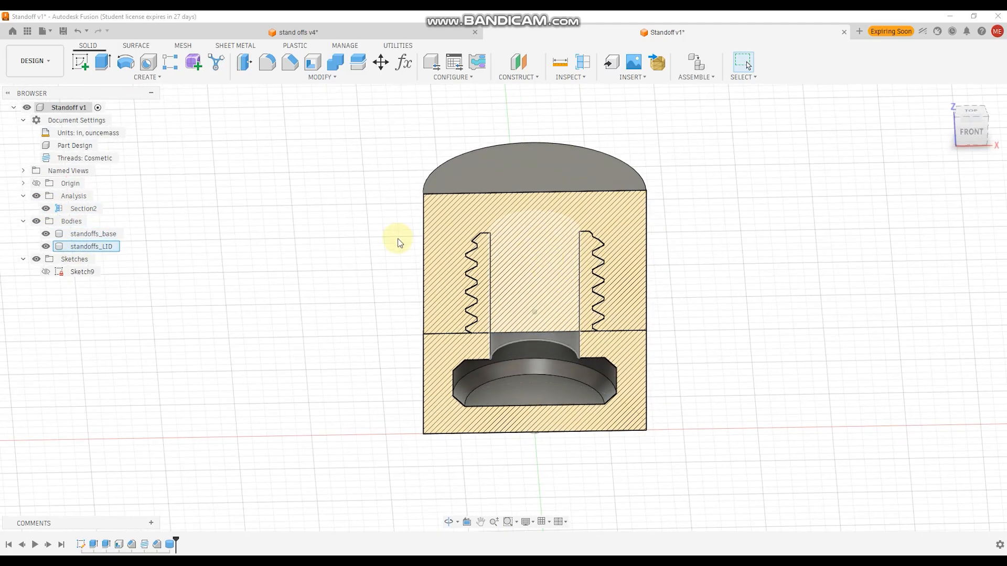
pyautogui.click(337, 63)
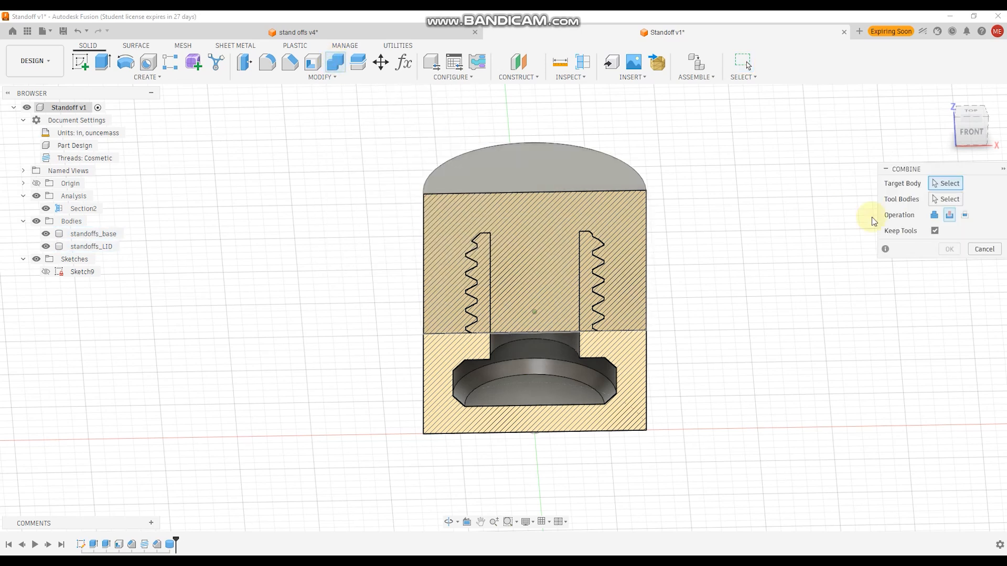
pyautogui.click(947, 189)
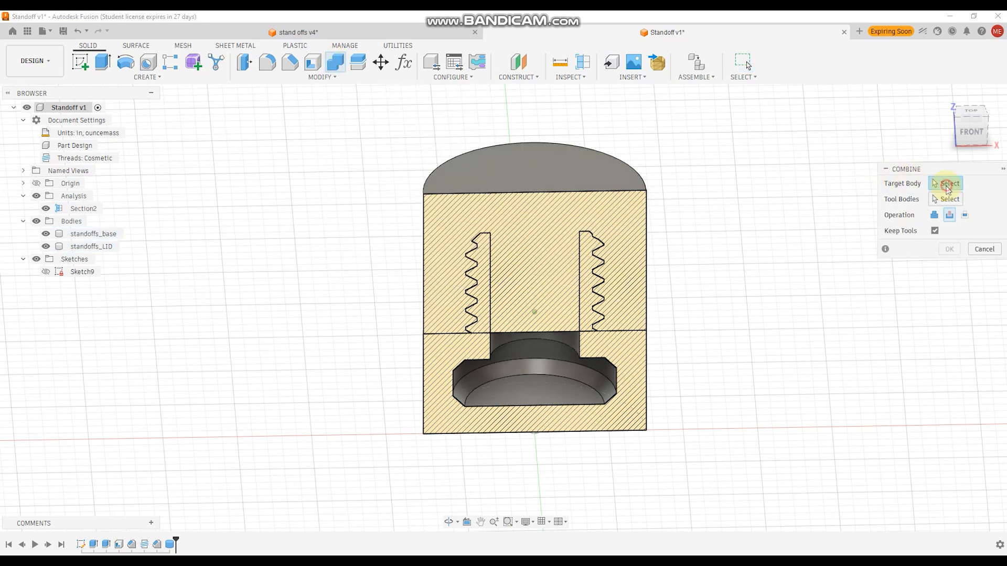
pyautogui.click(92, 246)
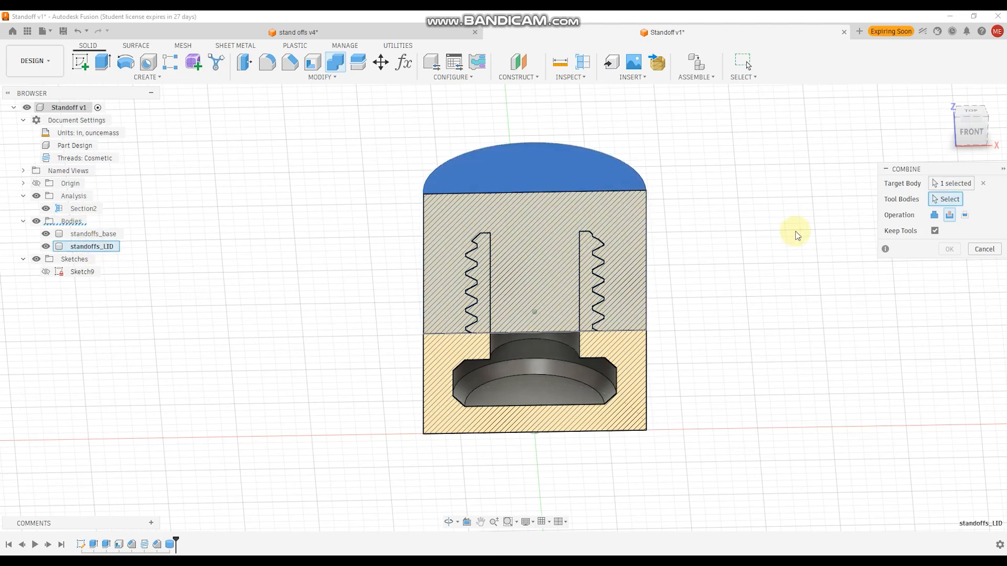
pyautogui.click(96, 234)
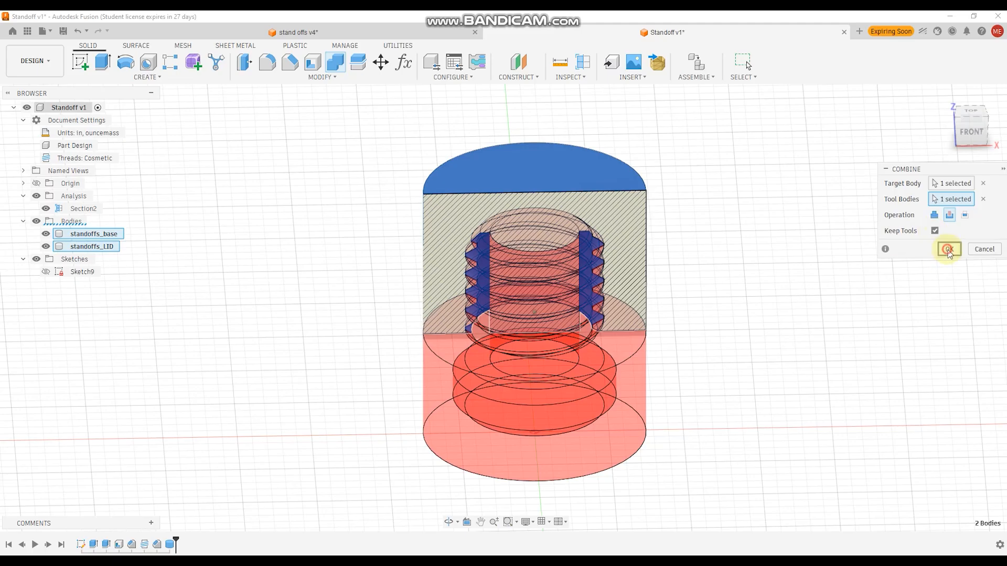
pyautogui.click(949, 250)
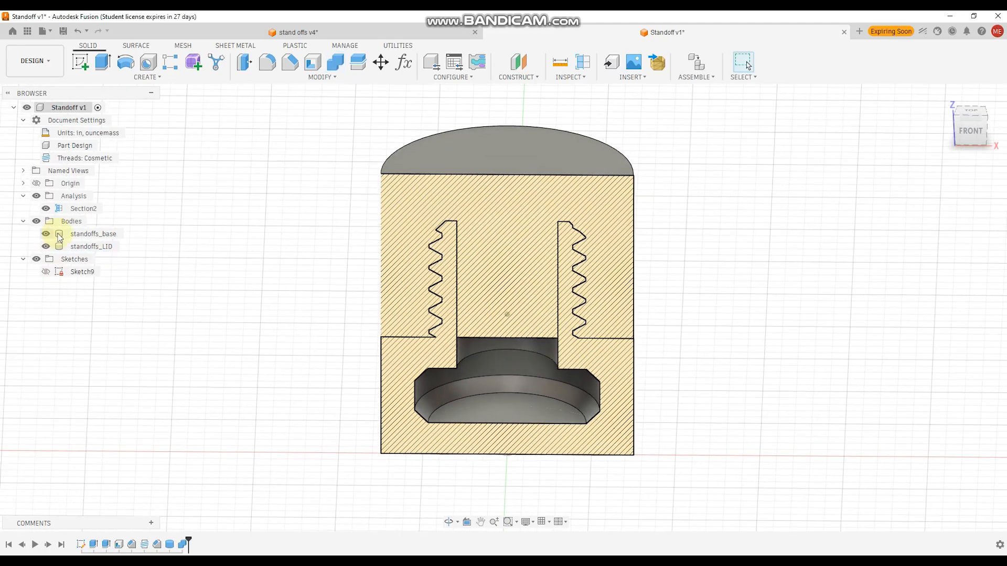
# Step: Hide the base body and offset the end face of the lid's central core by -0.40 in
pyautogui.click(46, 234)
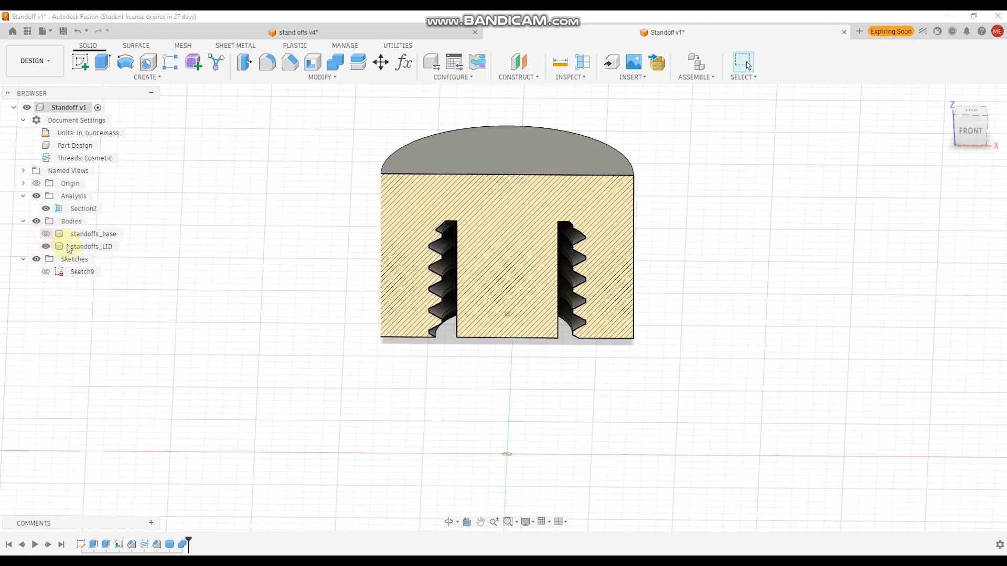
pyautogui.moveTo(394, 326)
pyautogui.keyDown('shift'); pyautogui.mouseDown(button='middle')
pyautogui.moveTo(426, 325)
pyautogui.moveTo(517, 405)
pyautogui.moveTo(529, 430)
pyautogui.mouseUp(button='middle'); pyautogui.keyUp('shift')
pyautogui.click(528, 430)
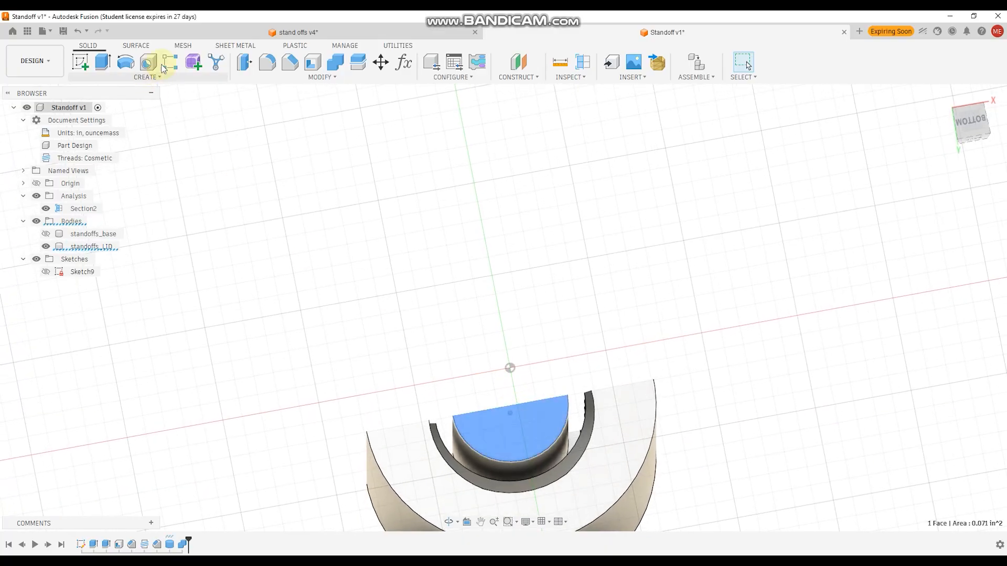
pyautogui.click(244, 64)
pyautogui.keyDown('shift'); pyautogui.moveTo(438, 292); pyautogui.dragTo(541, 392, button='middle'); pyautogui.keyUp('shift')
pyautogui.moveTo(542, 392); pyautogui.dragTo(541, 344)
pyautogui.keyDown('shift'); pyautogui.moveTo(554, 376); pyautogui.dragTo(602, 366, button='middle'); pyautogui.keyUp('shift')
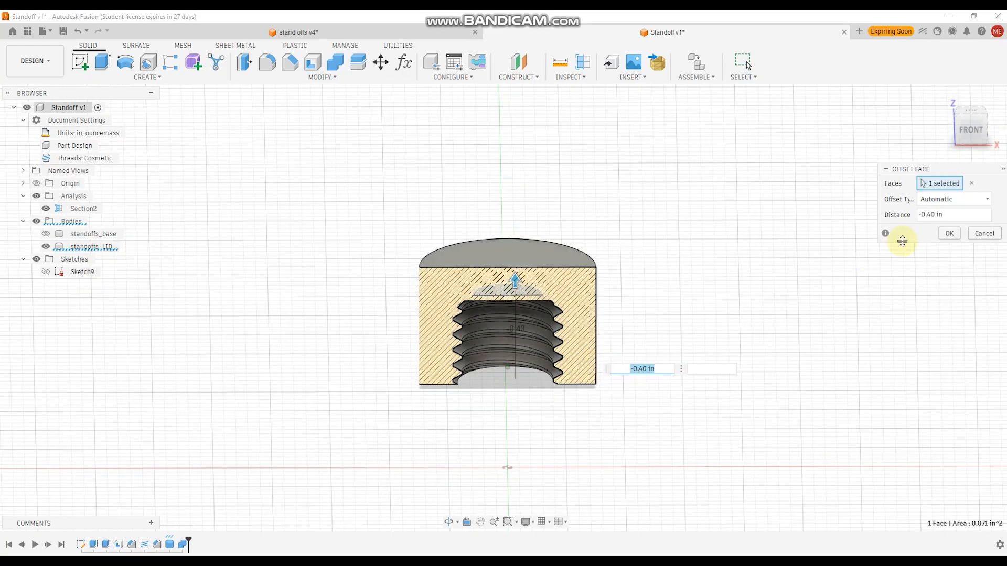
pyautogui.click(948, 234)
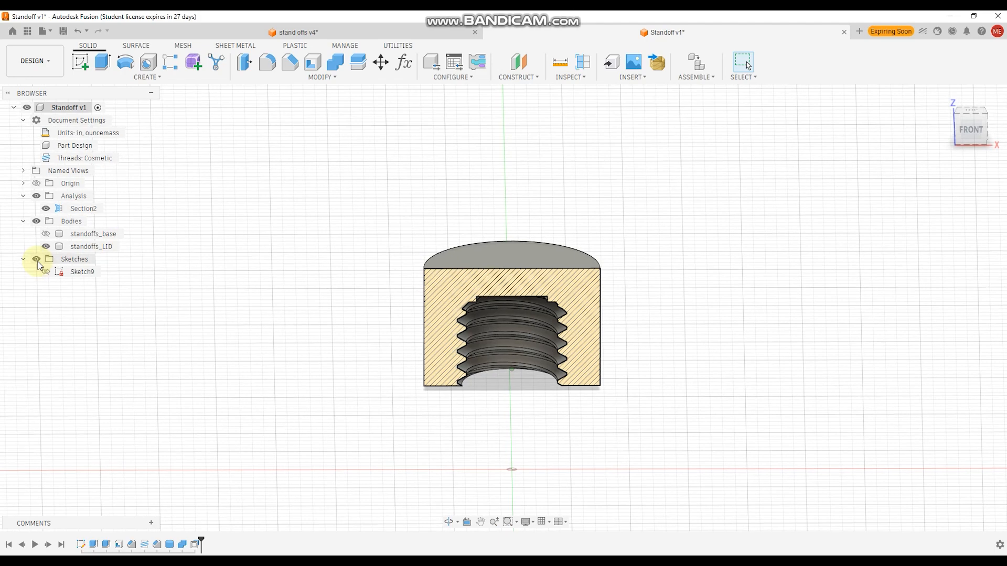
# Step: Show the base body again and examine the thread fit between base and lid in the section view
pyautogui.click(46, 234)
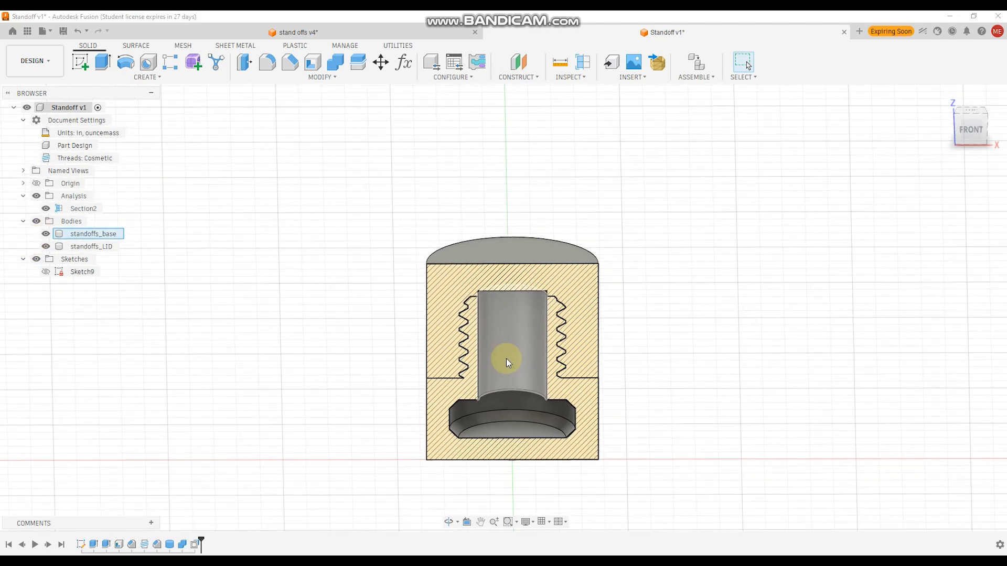
pyautogui.scroll(2, 505, 358)
pyautogui.scroll(3, 509, 331)
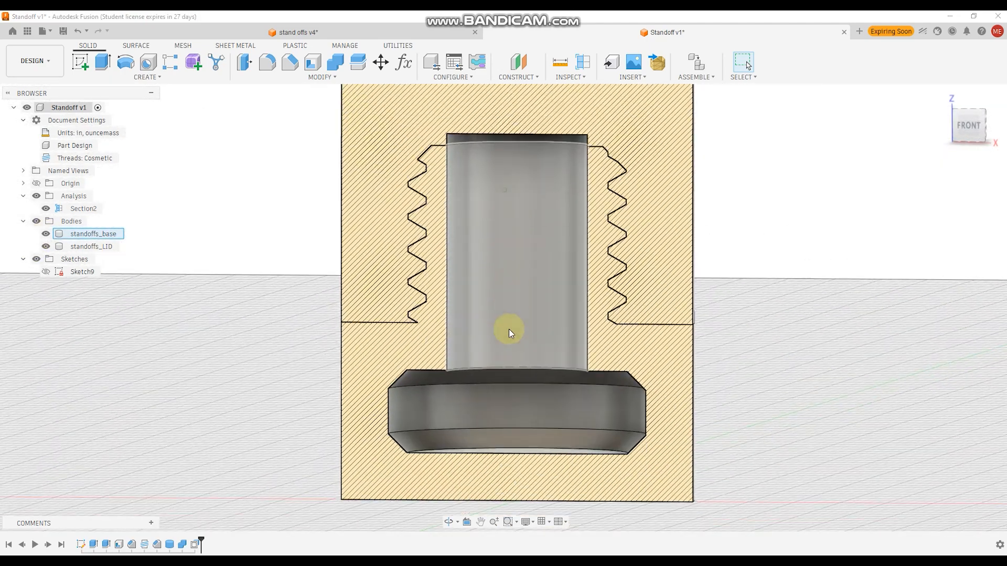
pyautogui.scroll(1, 503, 325)
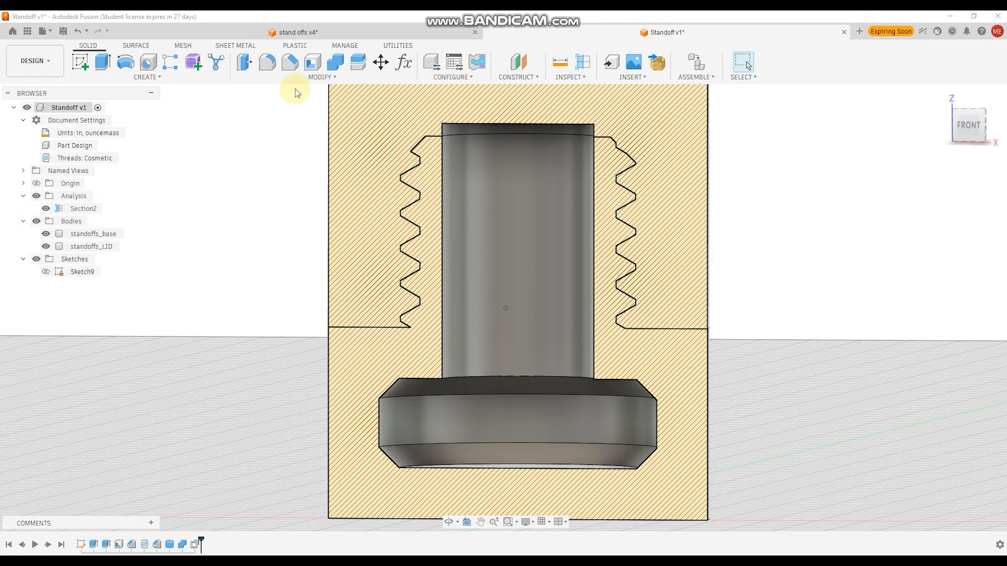
# Step: Offset the upper helical thread flank of standoffs_base by -0.004 in, hiding the lid while selecting the face
pyautogui.click(243, 62)
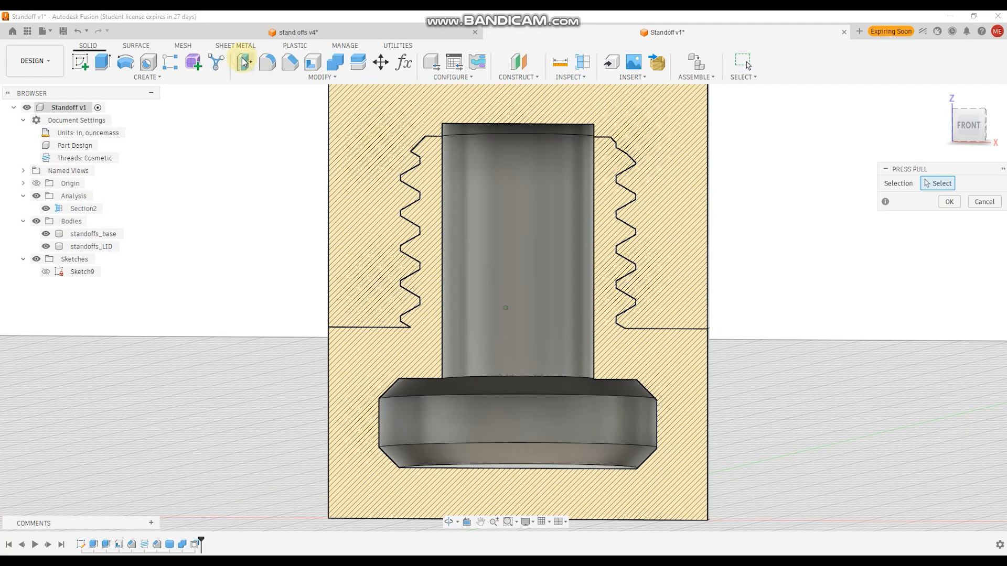
pyautogui.scroll(-2, 404, 174)
pyautogui.scroll(4, 404, 175)
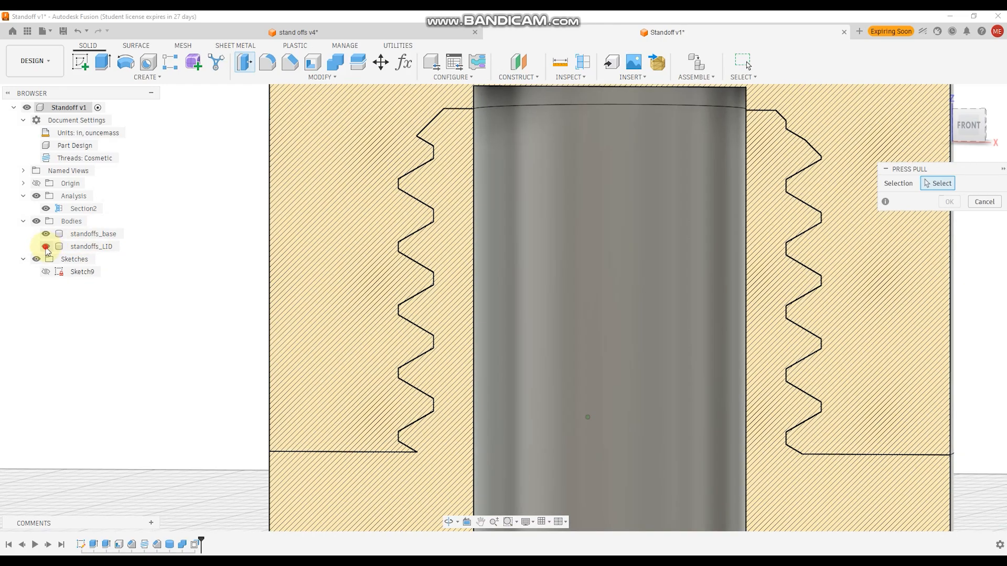
pyautogui.click(46, 247)
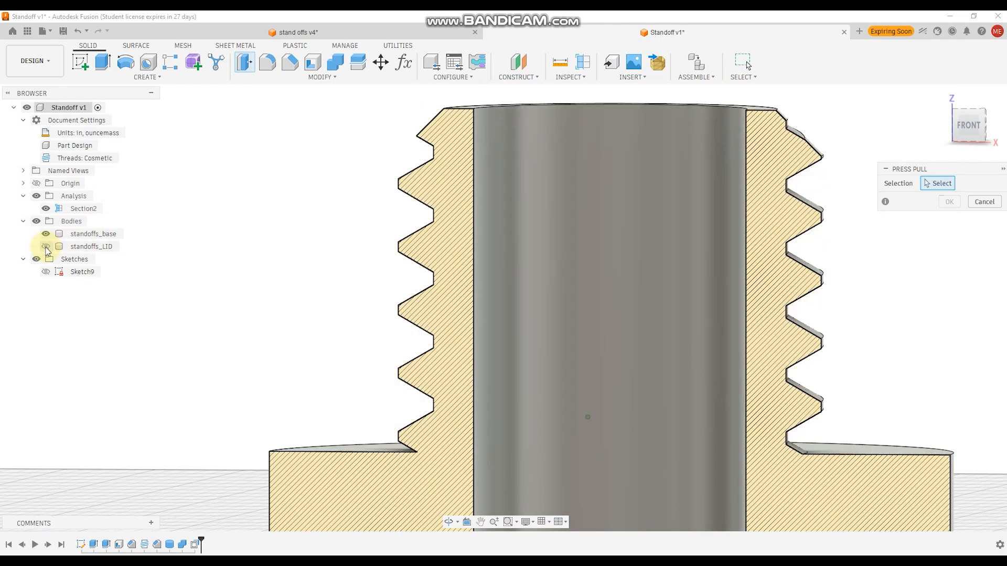
pyautogui.click(413, 165)
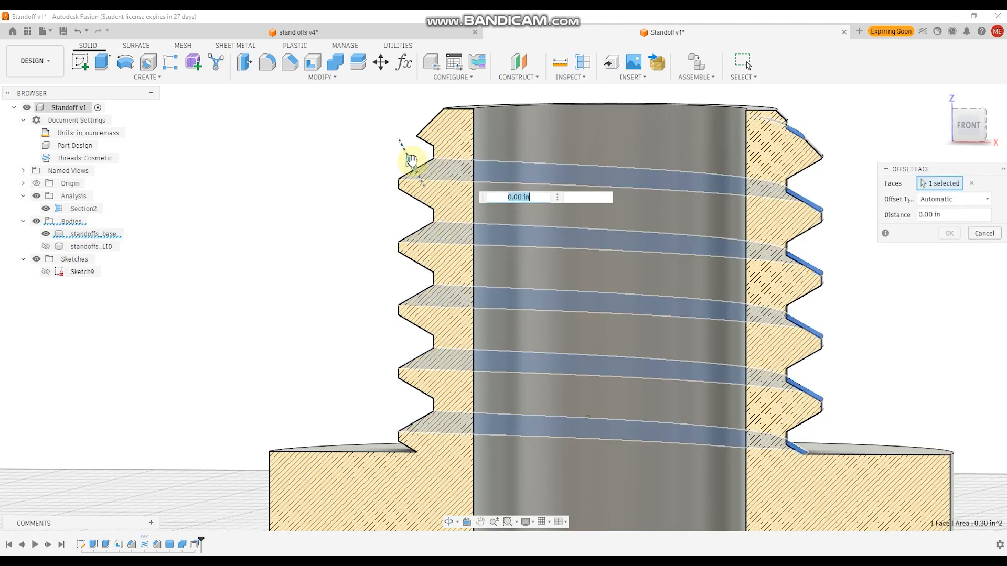
pyautogui.click(47, 246)
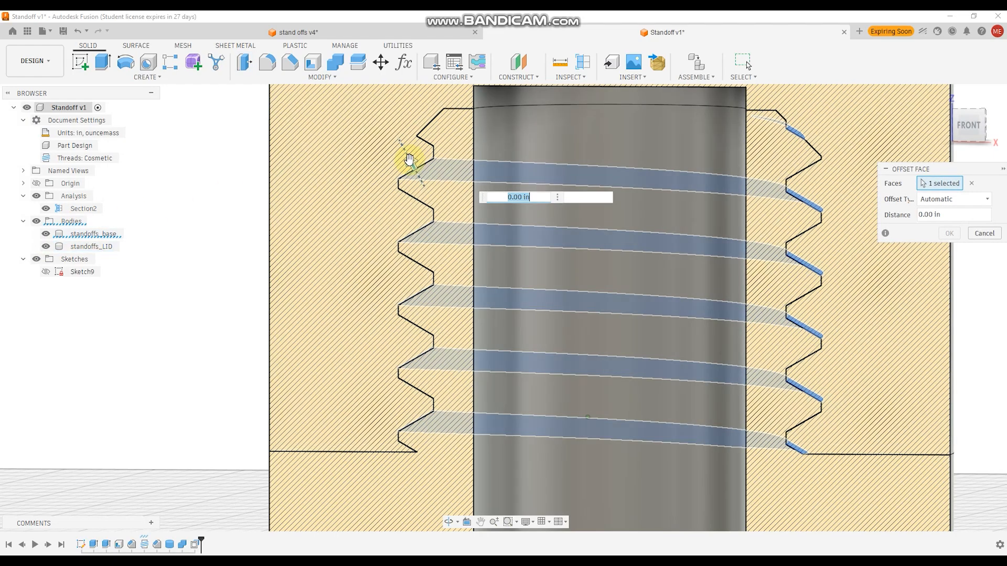
pyautogui.moveTo(410, 161); pyautogui.dragTo(418, 164)
pyautogui.click(523, 205)
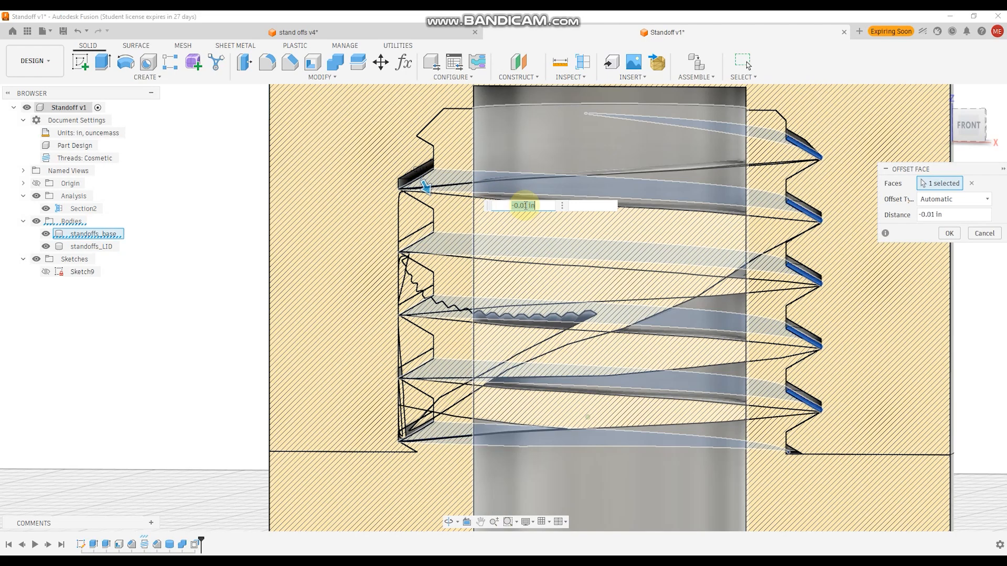
pyautogui.moveTo(523, 205); pyautogui.dragTo(558, 206)
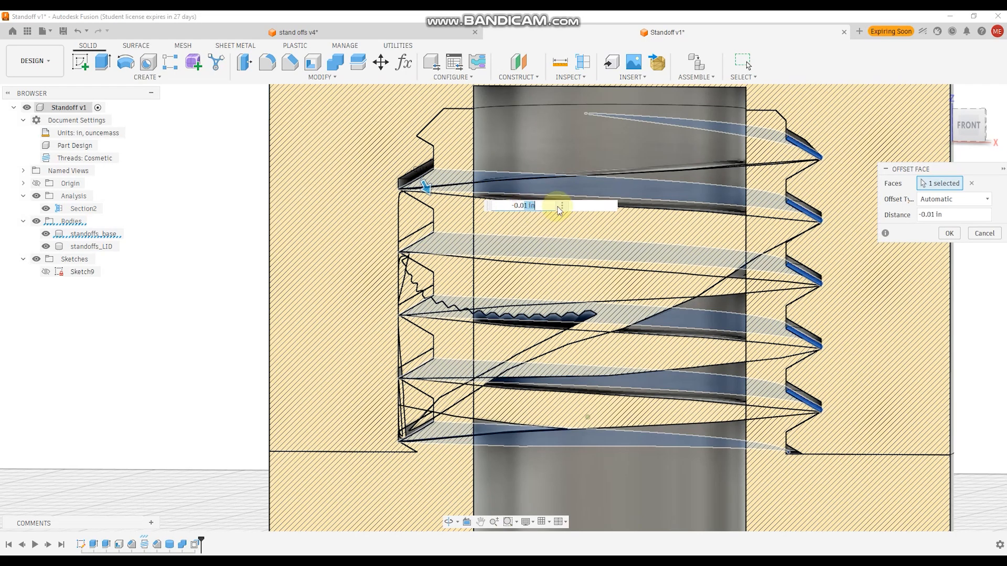
pyautogui.write('02')
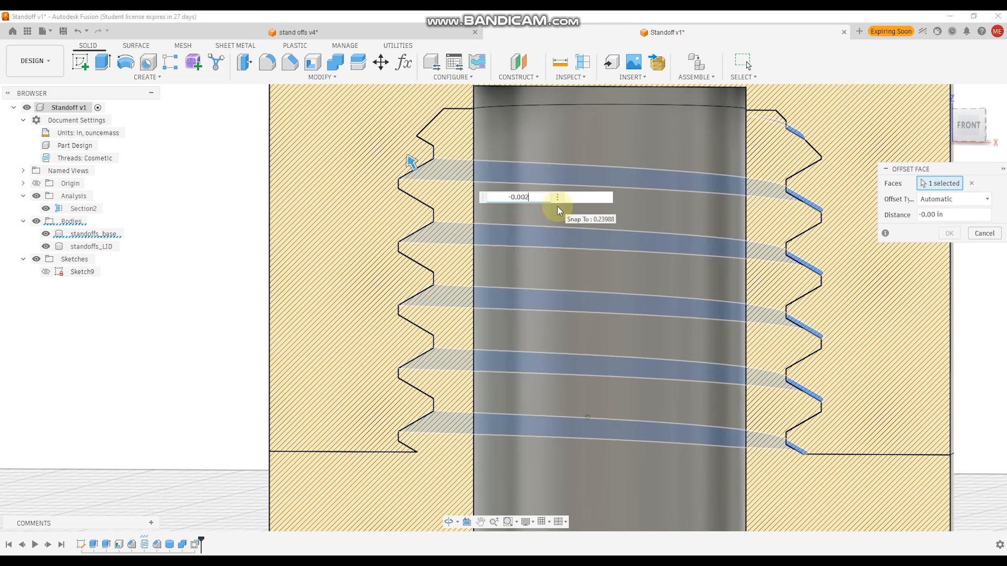
pyautogui.press('BackSpace')
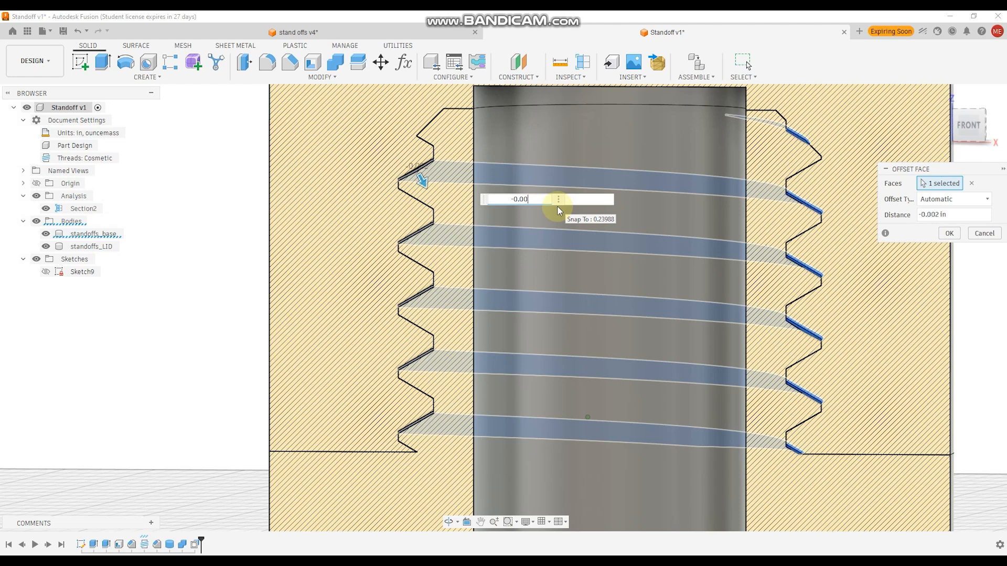
pyautogui.write('4')
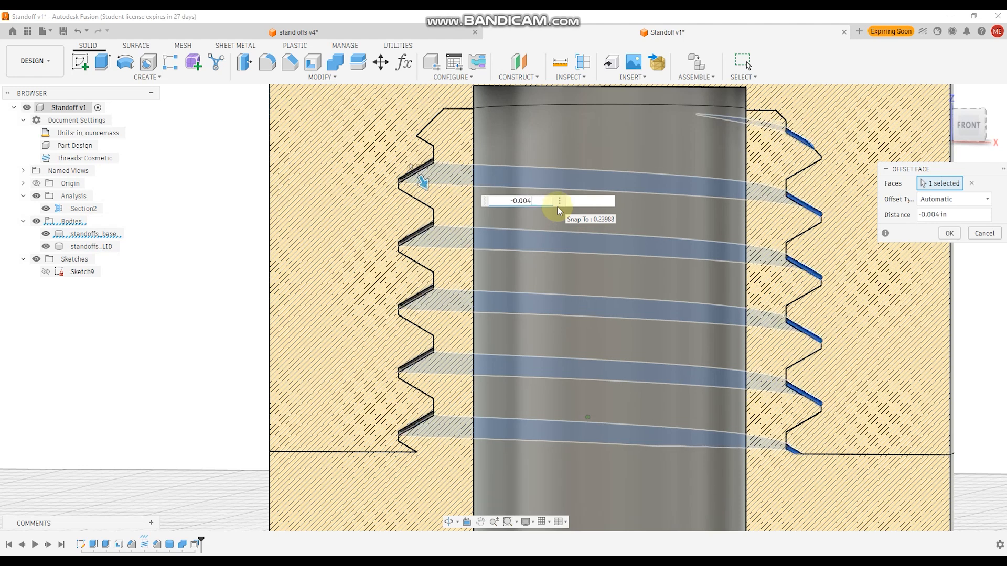
pyautogui.press('Return')
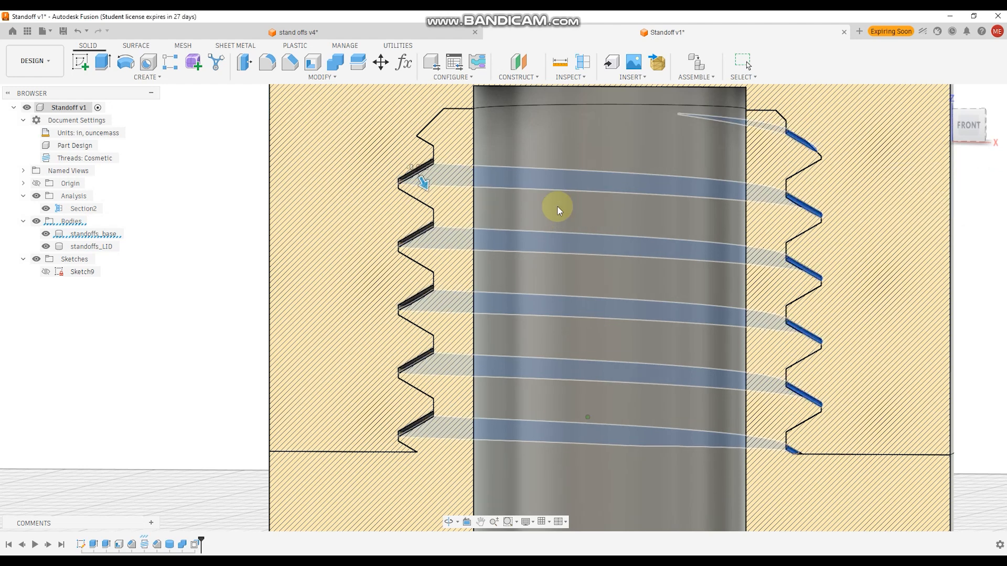
# Step: Try to offset the matching thread flank of standoffs_LID by 0.005 in
pyautogui.click(414, 203)
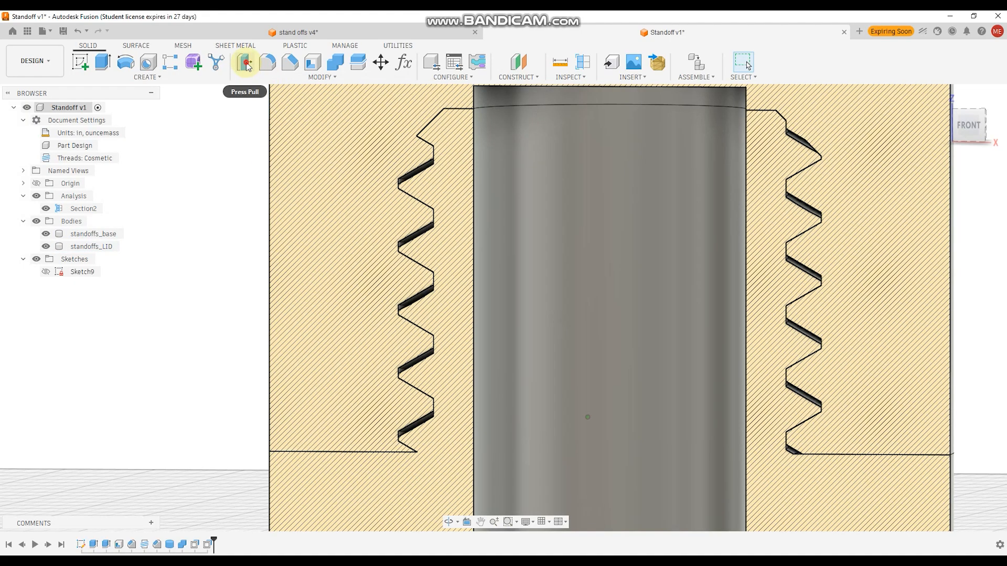
pyautogui.click(245, 62)
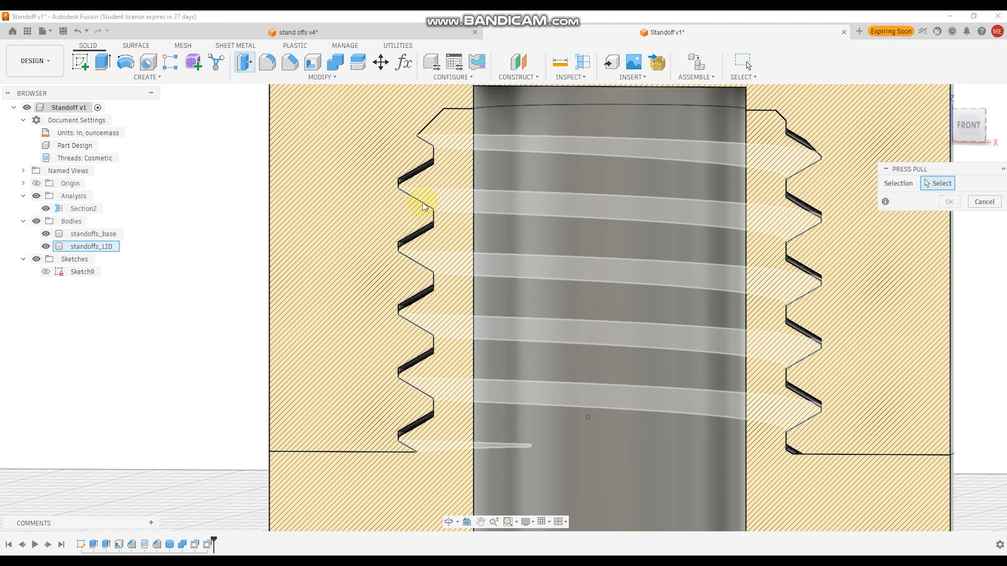
pyautogui.click(419, 198)
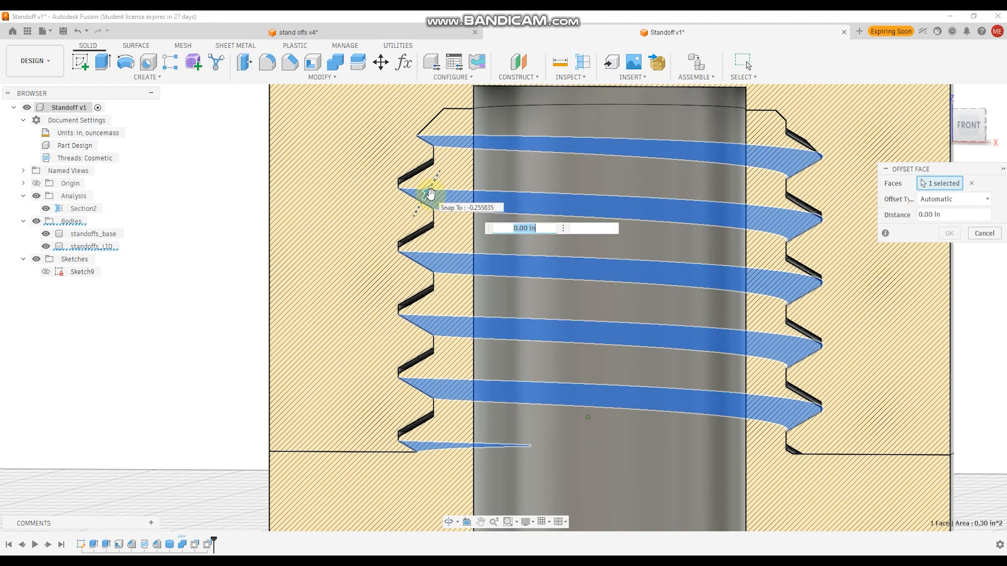
pyautogui.moveTo(429, 194); pyautogui.dragTo(432, 187)
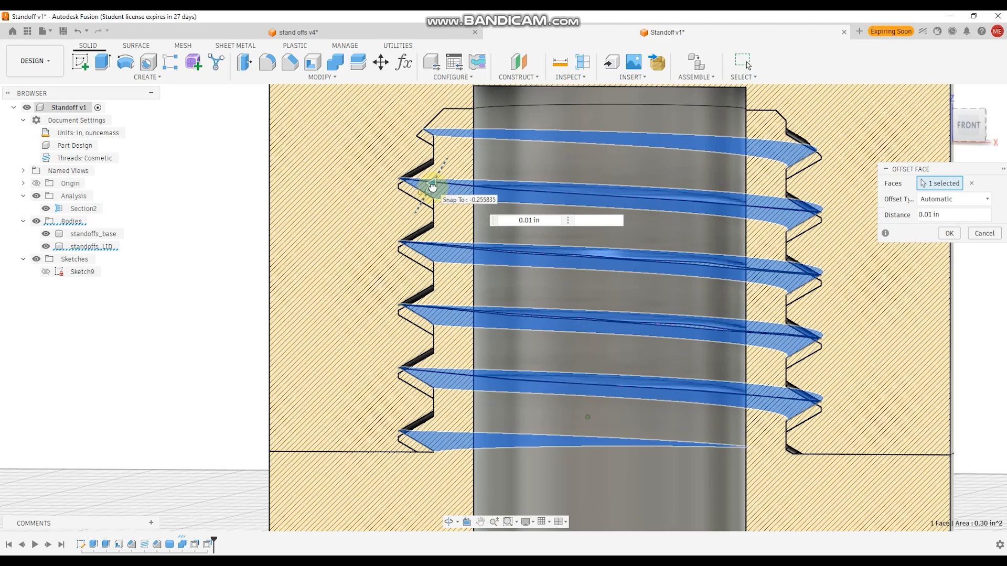
pyautogui.click(530, 220)
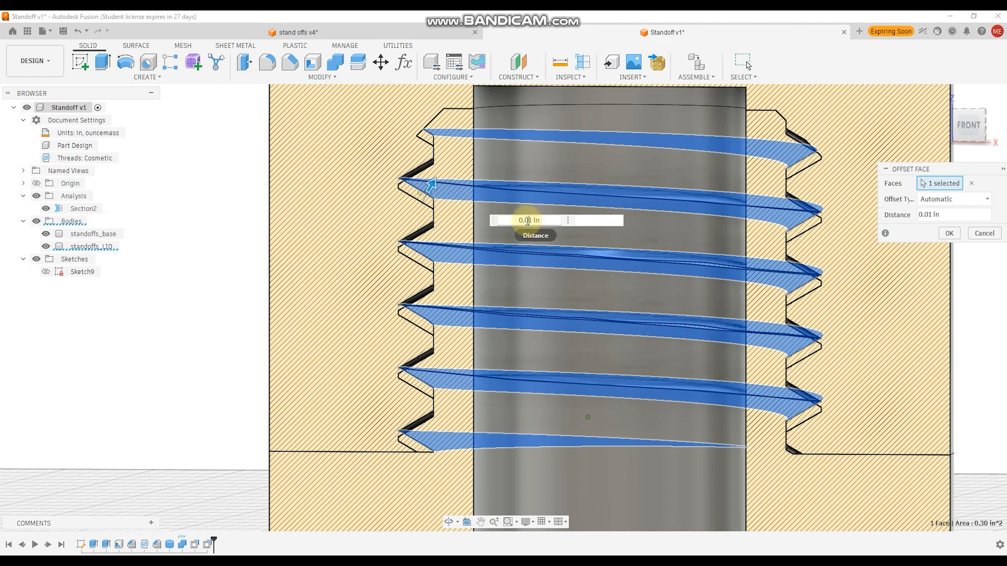
pyautogui.moveTo(527, 220); pyautogui.dragTo(556, 218)
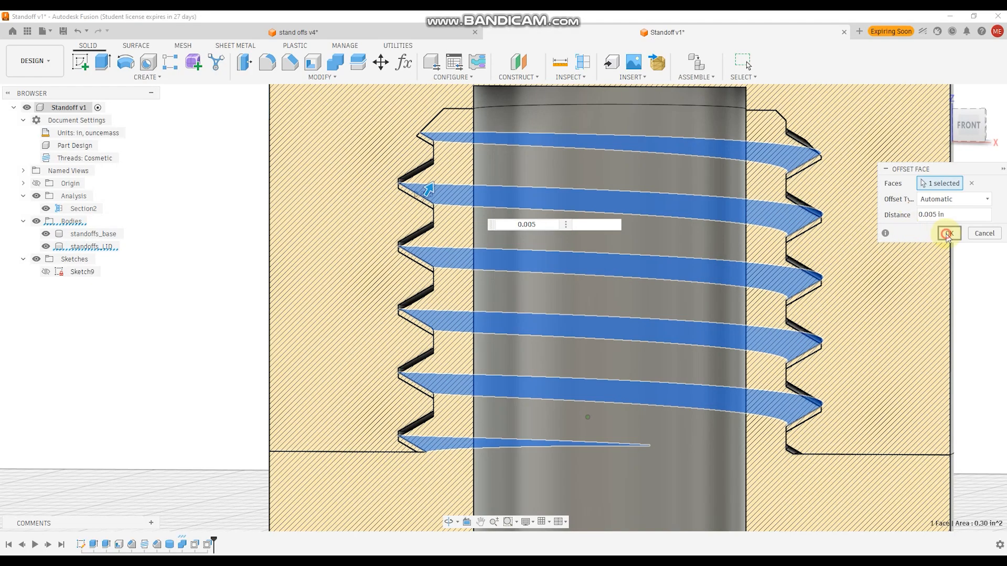
pyautogui.click(948, 234)
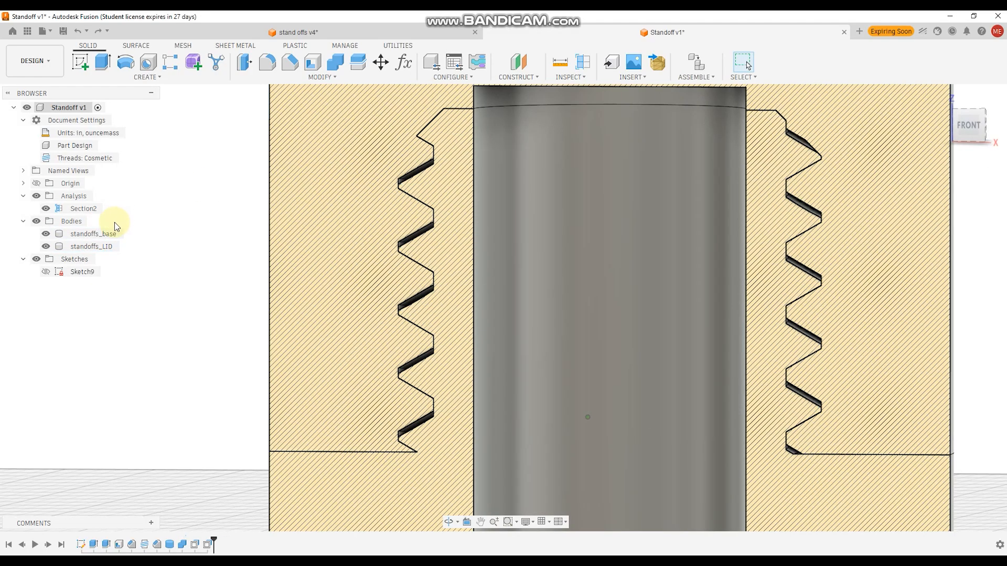
# Step: Hide standoffs_LID and offset the lower helical thread flank of standoffs_base inward for clearance
pyautogui.click(46, 246)
pyautogui.click(46, 246)
pyautogui.click(417, 200)
pyautogui.click(412, 199)
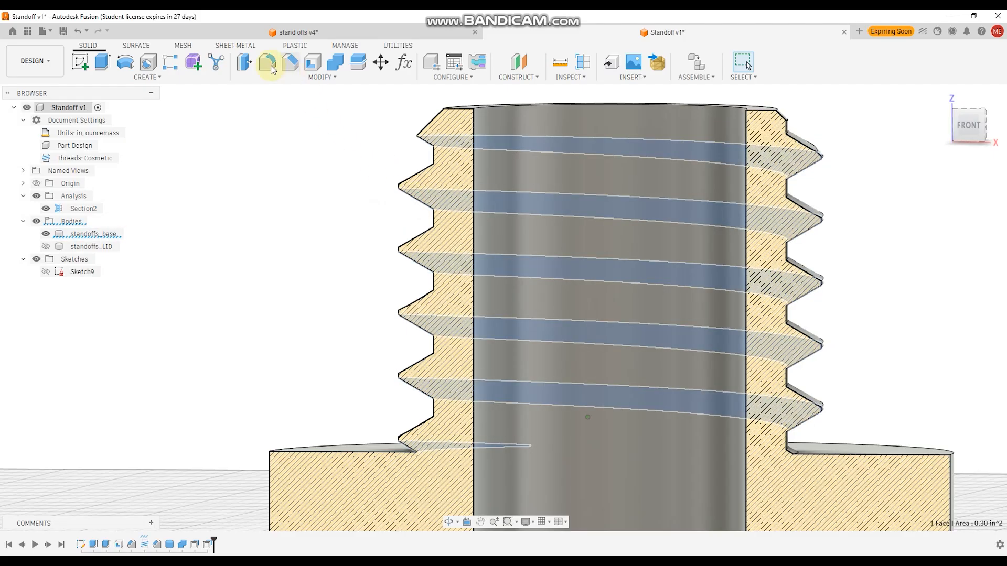
pyautogui.click(239, 64)
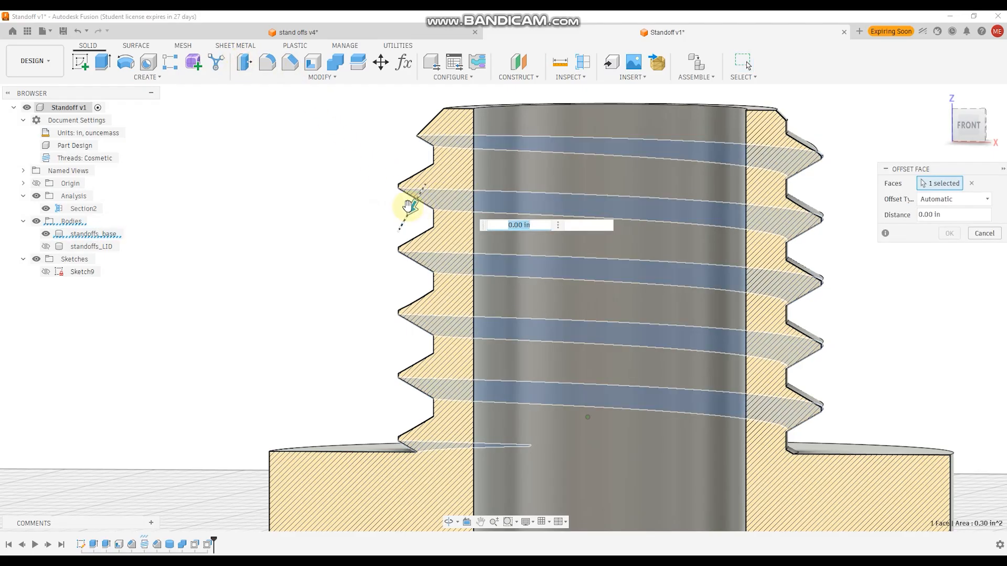
pyautogui.moveTo(411, 210)
pyautogui.mouseDown()
pyautogui.moveTo(416, 198)
pyautogui.moveTo(410, 219)
pyautogui.mouseUp()
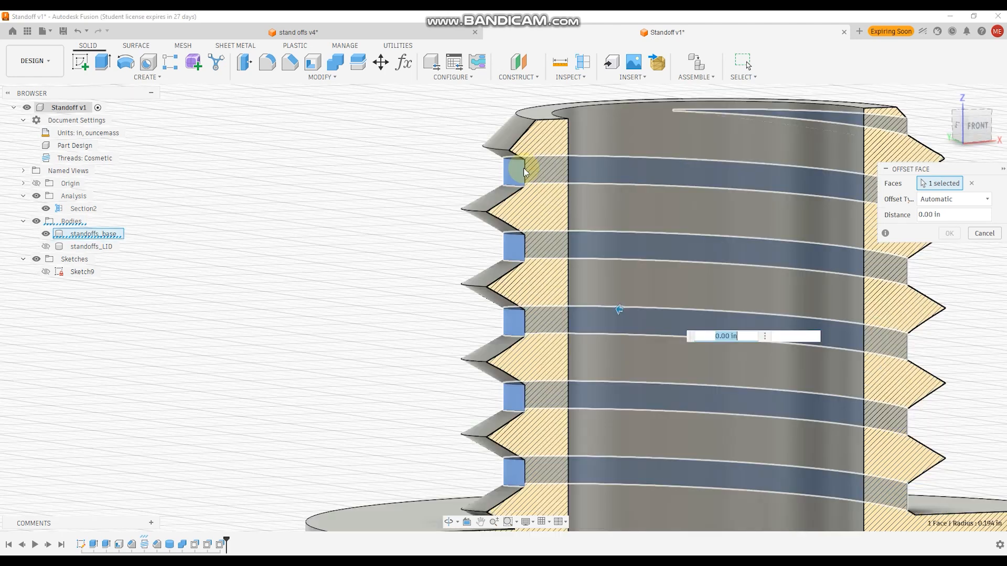
# Step: Offset the thread root face of standoffs_base by -0.004 in and show the lid again
pyautogui.moveTo(619, 308); pyautogui.dragTo(622, 307)
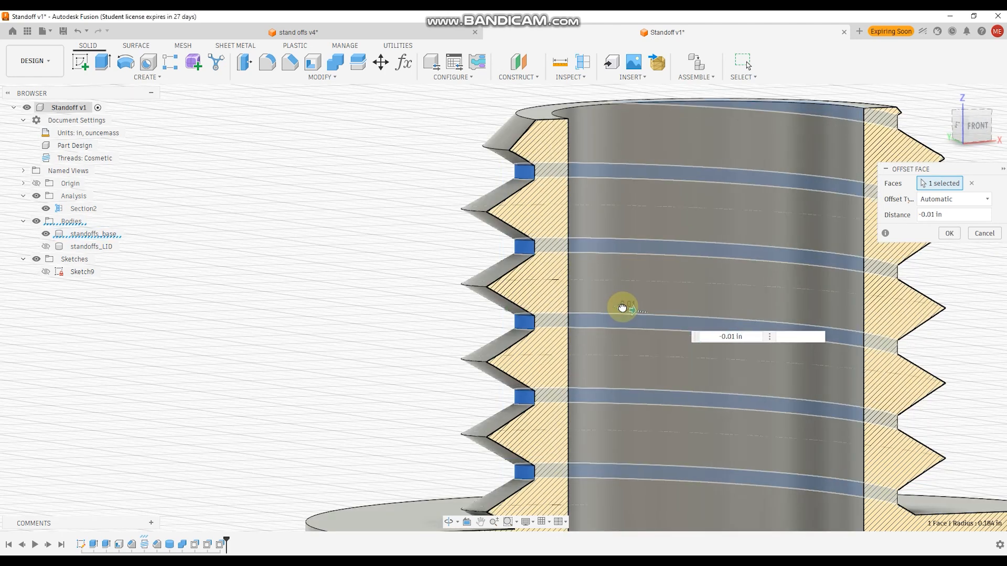
pyautogui.click(754, 336)
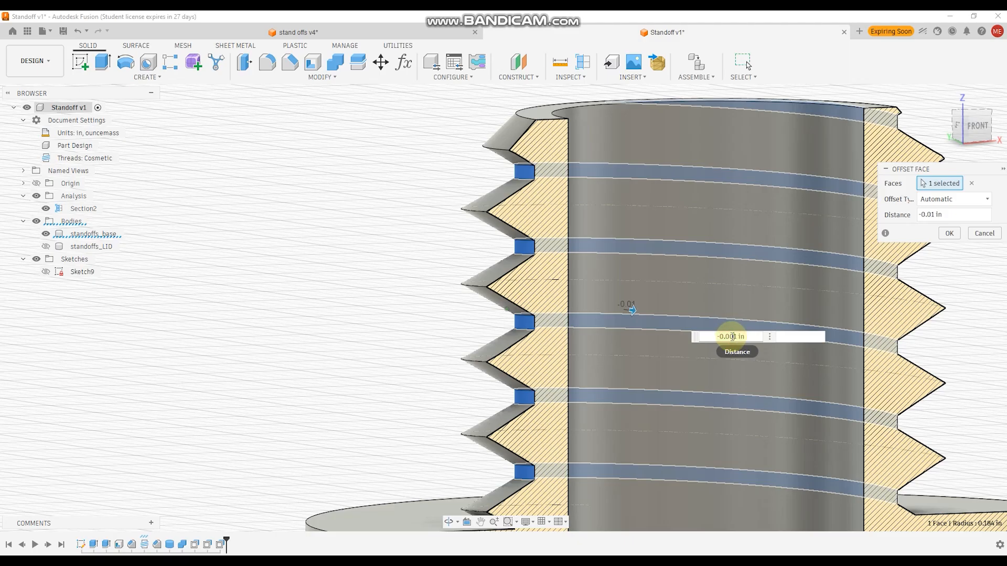
pyautogui.press('Delete')
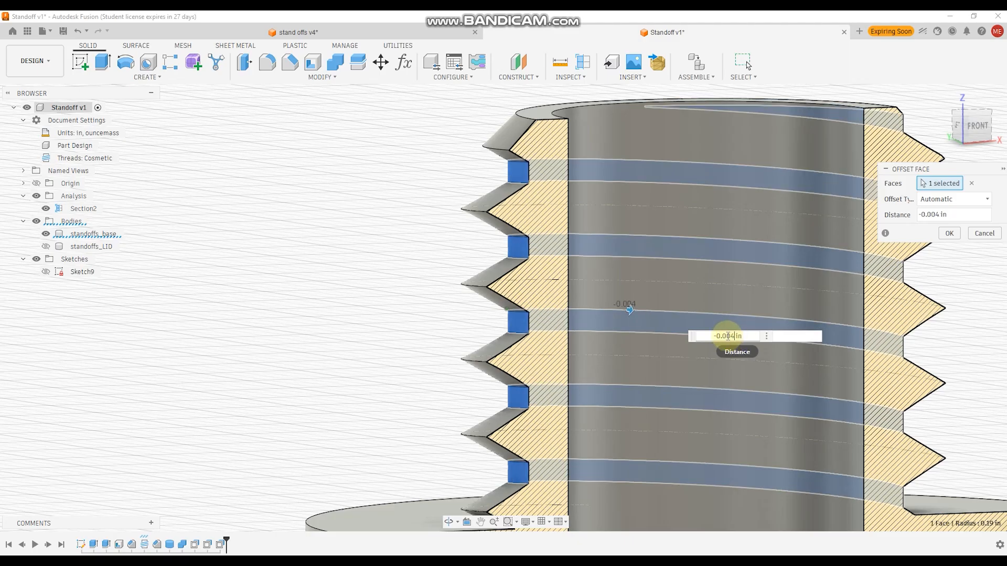
pyautogui.click(46, 247)
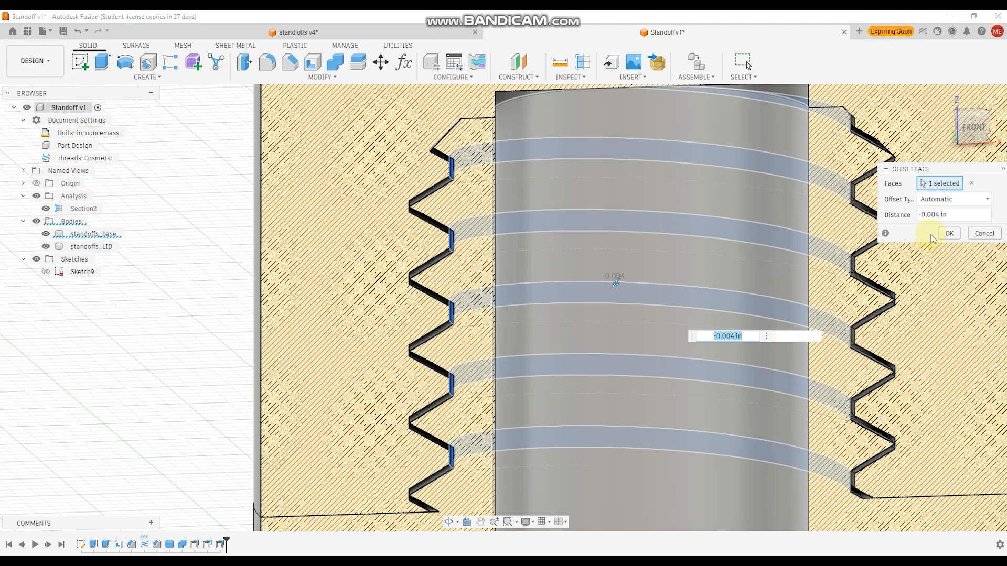
pyautogui.click(947, 233)
# Step: Show Sketch9 and cut its innermost circle up into the base with Extrude, using the To Object extent and standoffs_base as the object
pyautogui.scroll(-1, 427, 317)
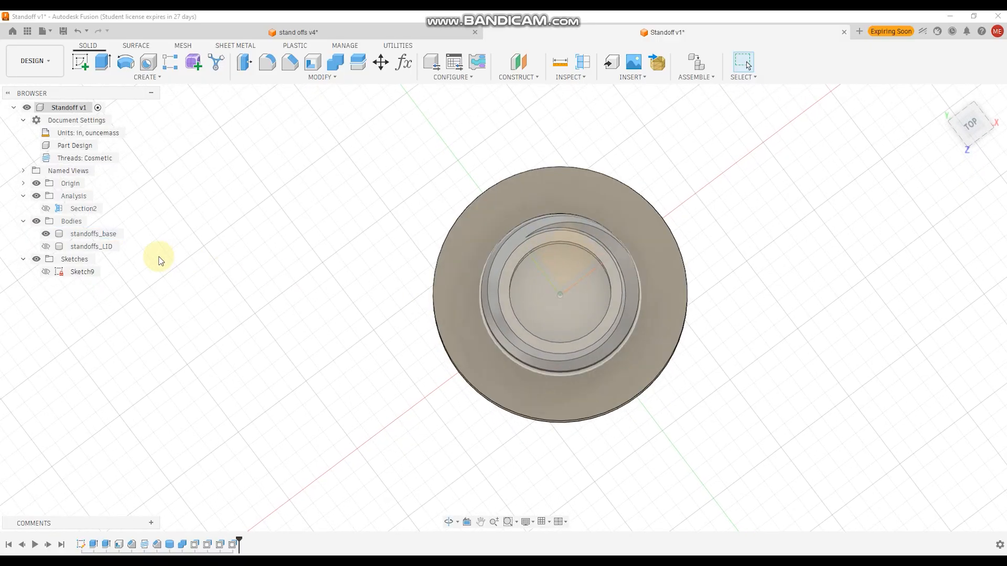
pyautogui.click(46, 271)
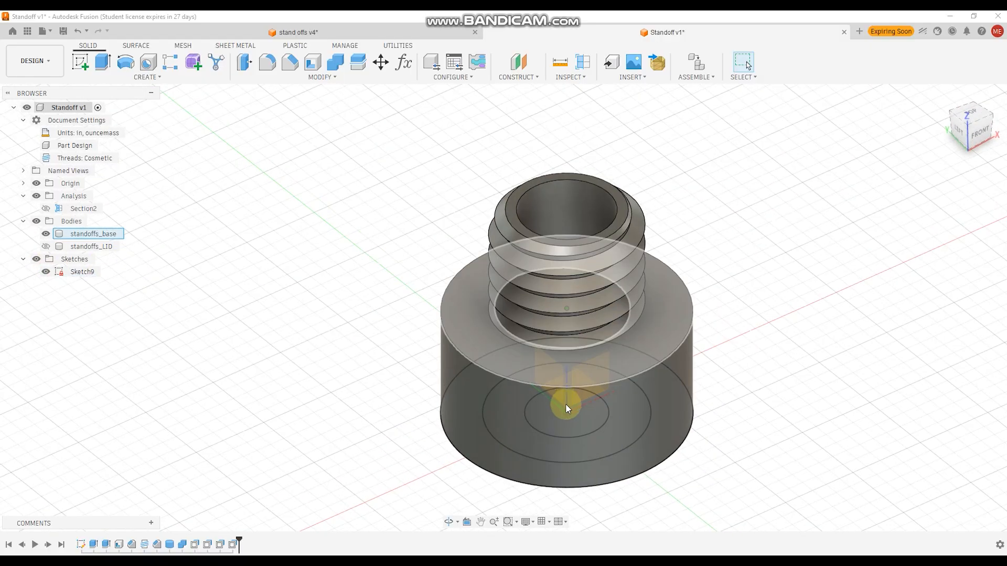
pyautogui.click(105, 63)
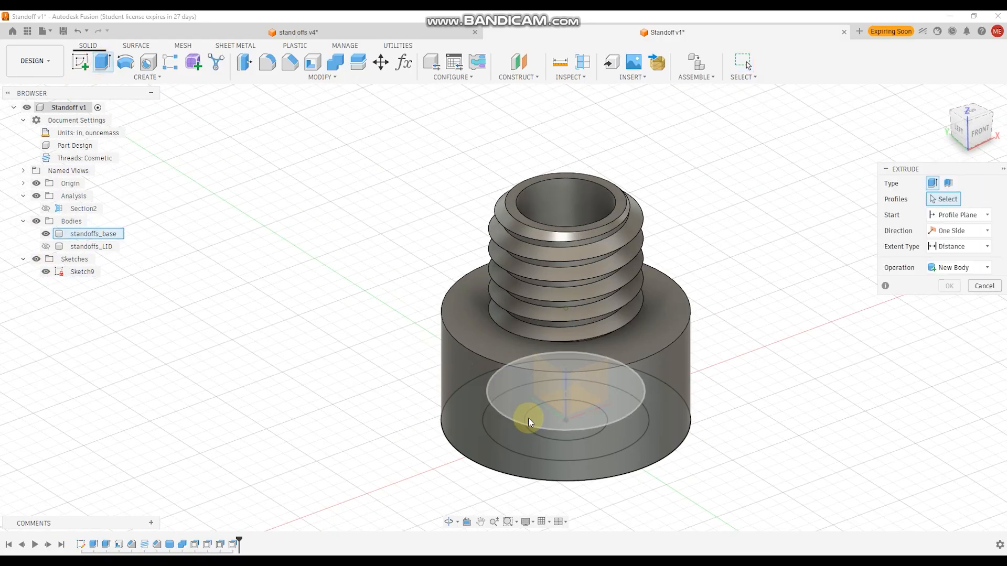
pyautogui.click(543, 435)
pyautogui.keyDown('shift'); pyautogui.moveTo(596, 427); pyautogui.dragTo(568, 381, button='middle'); pyautogui.keyUp('shift')
pyautogui.click(950, 300)
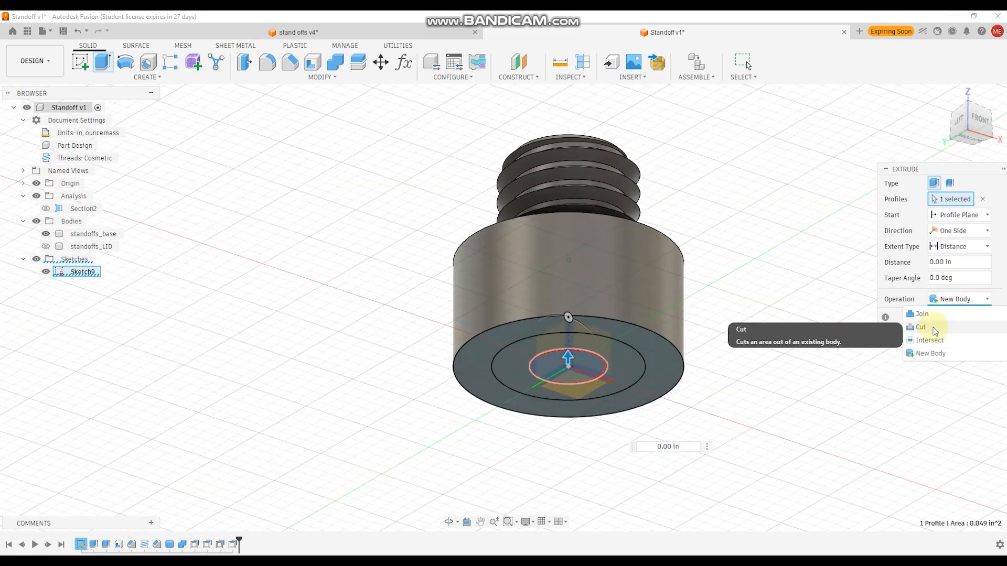
pyautogui.click(938, 328)
pyautogui.moveTo(569, 357); pyautogui.dragTo(564, 317)
pyautogui.keyDown('shift'); pyautogui.moveTo(600, 349); pyautogui.dragTo(637, 398, button='middle'); pyautogui.keyUp('shift')
pyautogui.click(959, 246)
pyautogui.click(931, 279)
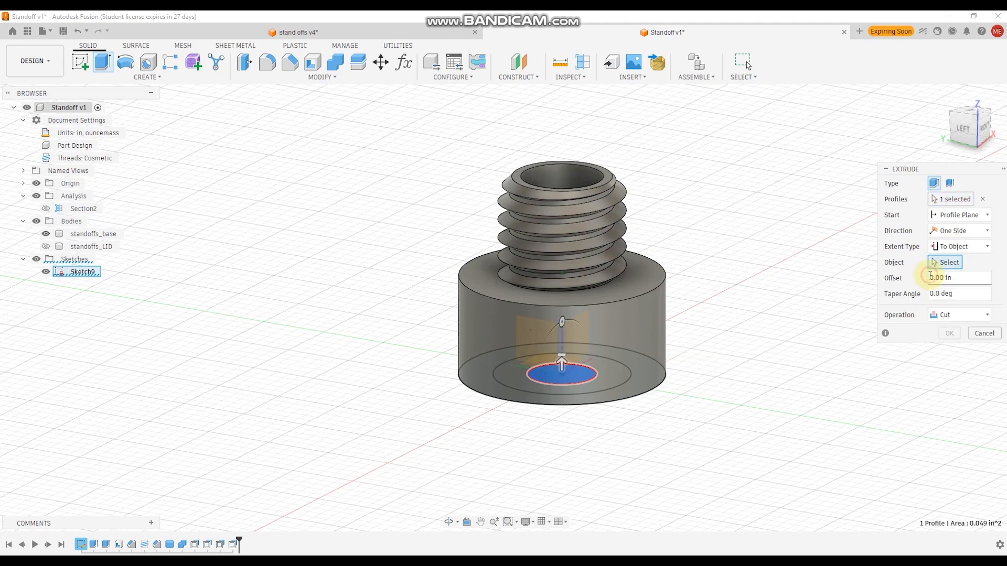
pyautogui.click(603, 304)
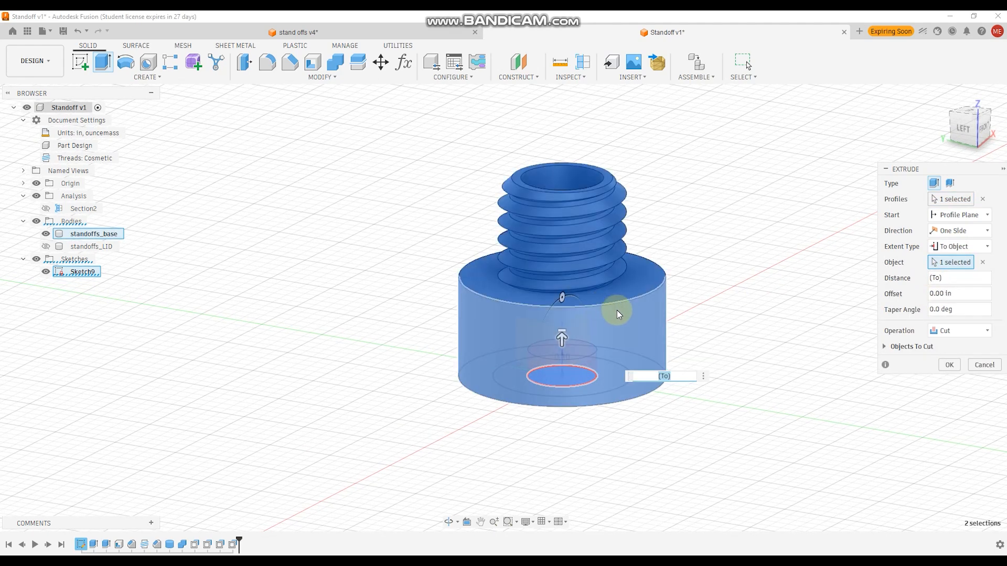
pyautogui.keyDown('shift'); pyautogui.moveTo(862, 374); pyautogui.dragTo(732, 361, button='middle'); pyautogui.keyUp('shift')
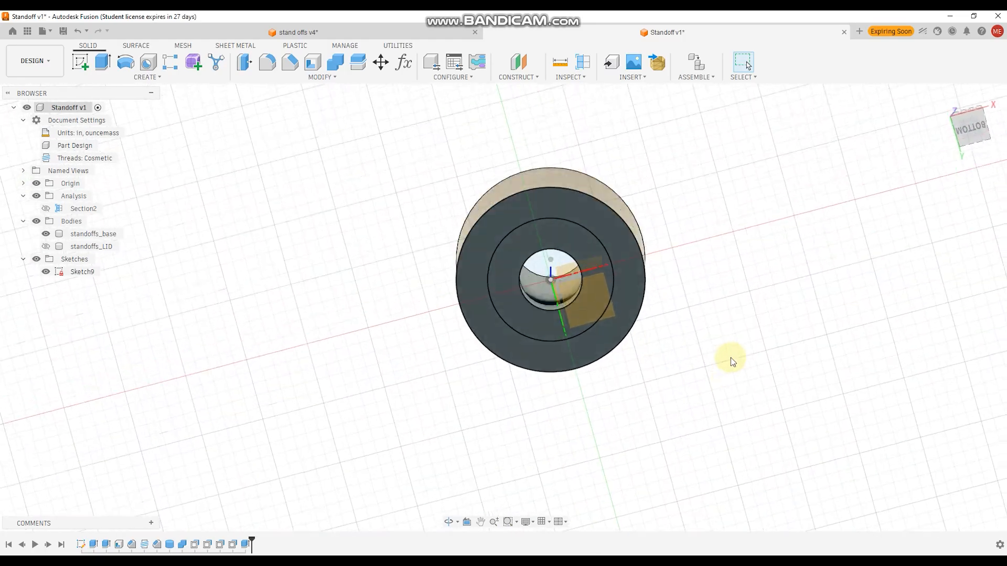
# Step: Fillet the top outer edge of standoffs_LID with the fillet parameter as radius, keeping only the lid visible meanwhile and showing standoffs_base again
pyautogui.click(46, 246)
pyautogui.click(46, 234)
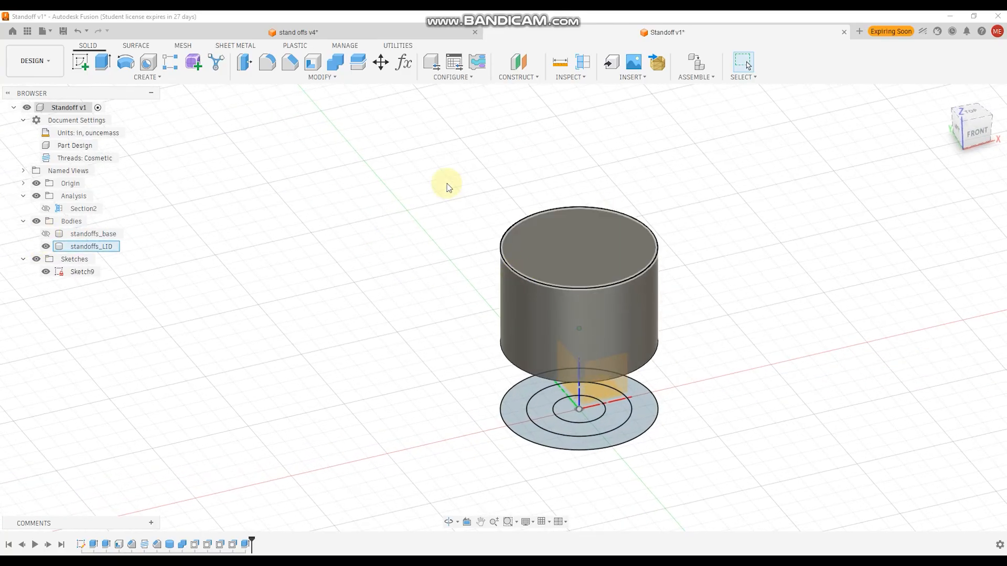
pyautogui.click(268, 61)
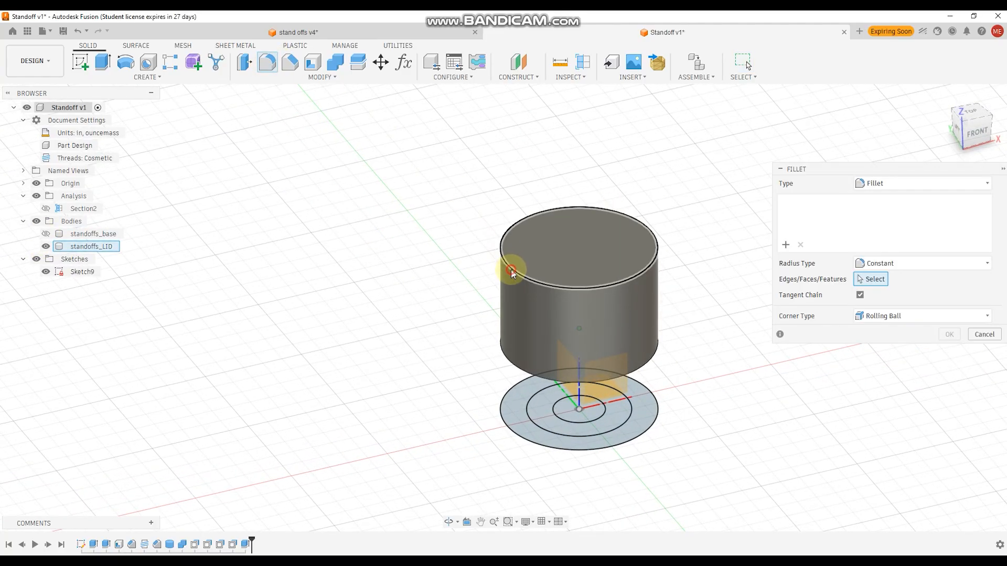
pyautogui.click(511, 270)
pyautogui.write('fillet')
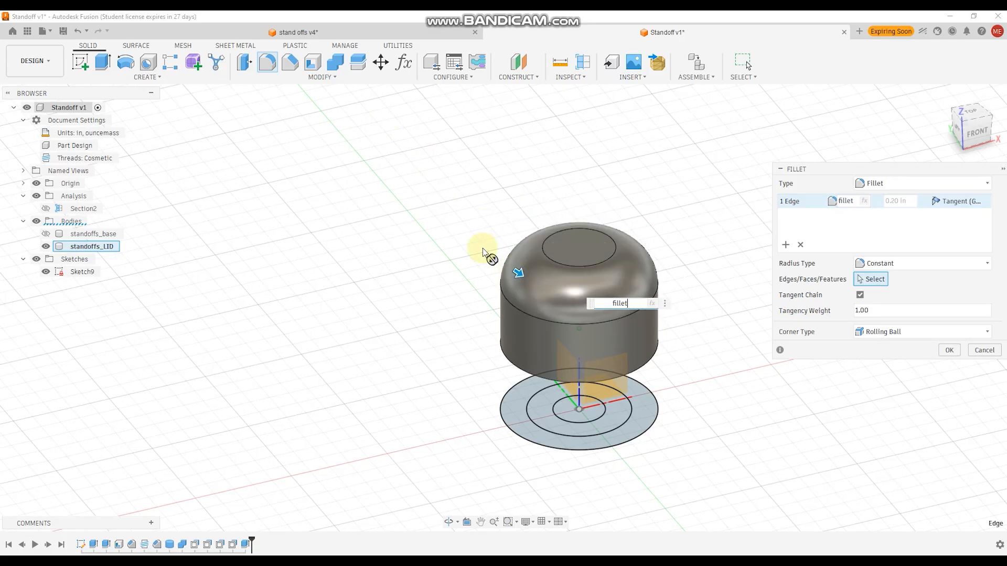
pyautogui.click(953, 350)
pyautogui.click(46, 234)
pyautogui.keyDown('shift'); pyautogui.moveTo(328, 301); pyautogui.dragTo(609, 293, button='middle'); pyautogui.keyUp('shift')
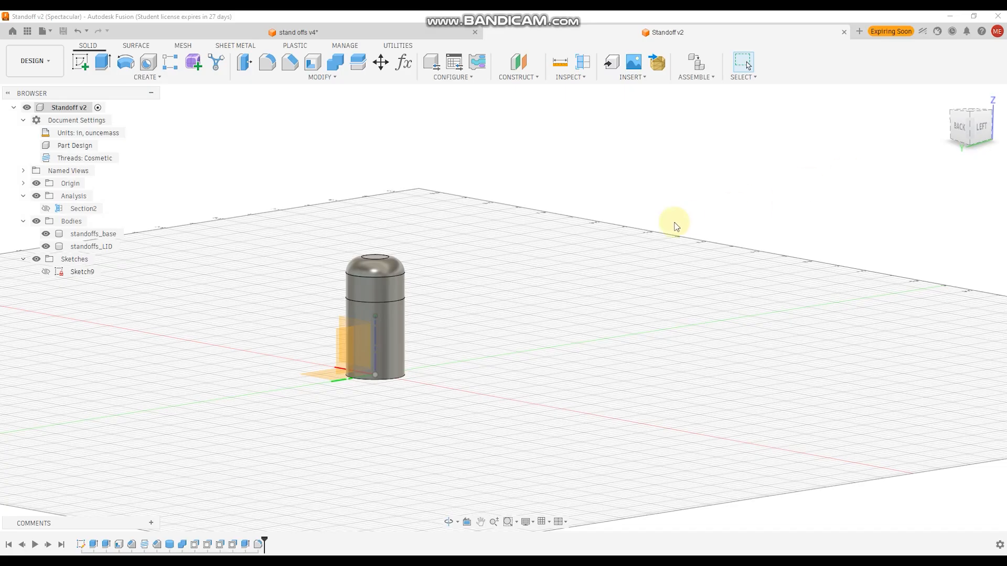
# Step: Open the design's parameters beside the model and hide standoffs_LID to expose the base's thread
pyautogui.click(402, 65)
pyautogui.moveTo(462, 97); pyautogui.dragTo(612, 82)
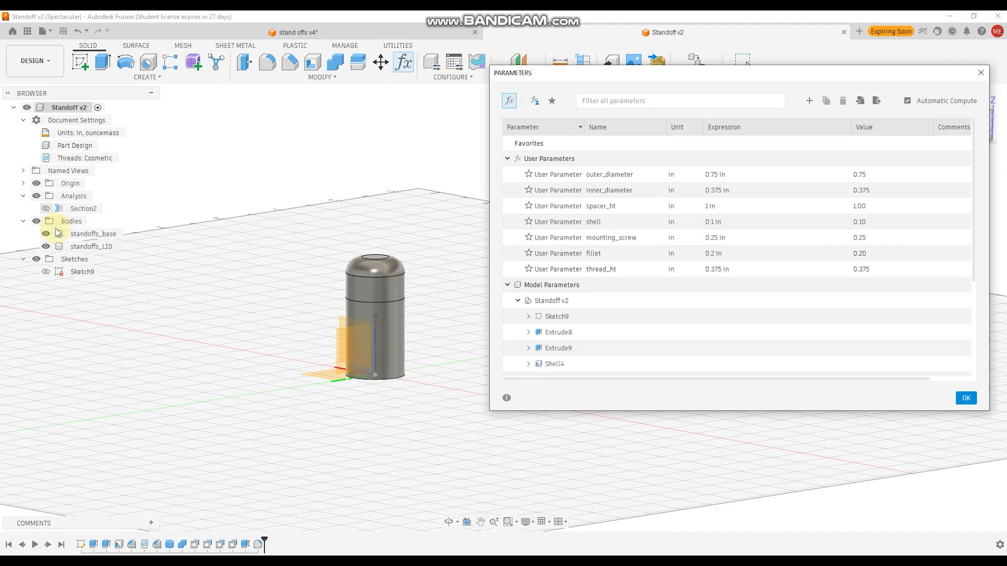
pyautogui.click(46, 247)
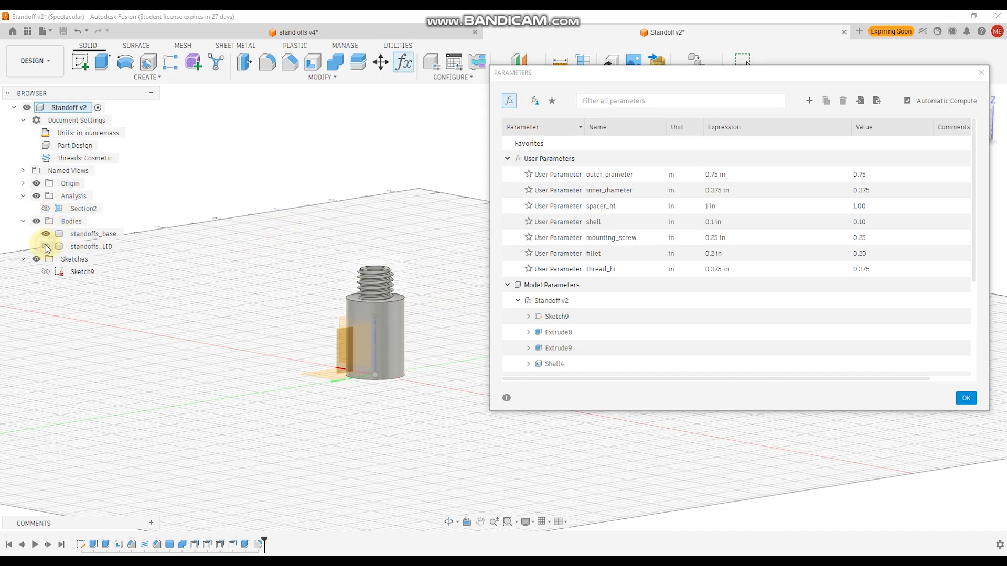
pyautogui.scroll(6, 380, 281)
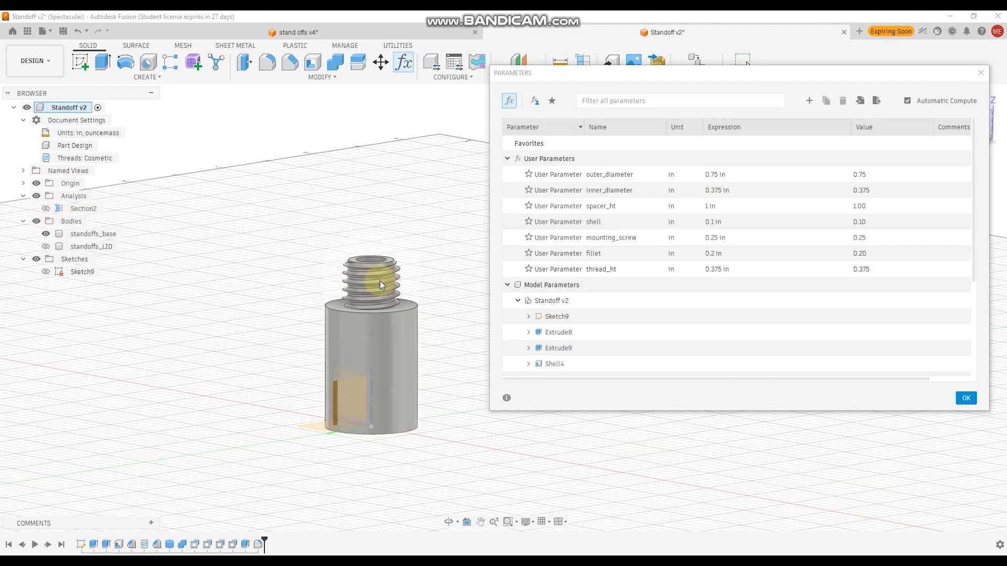
# Step: Try the thread_ht user parameter at 0.5 in and restore it to 0.375 in
pyautogui.click(712, 269)
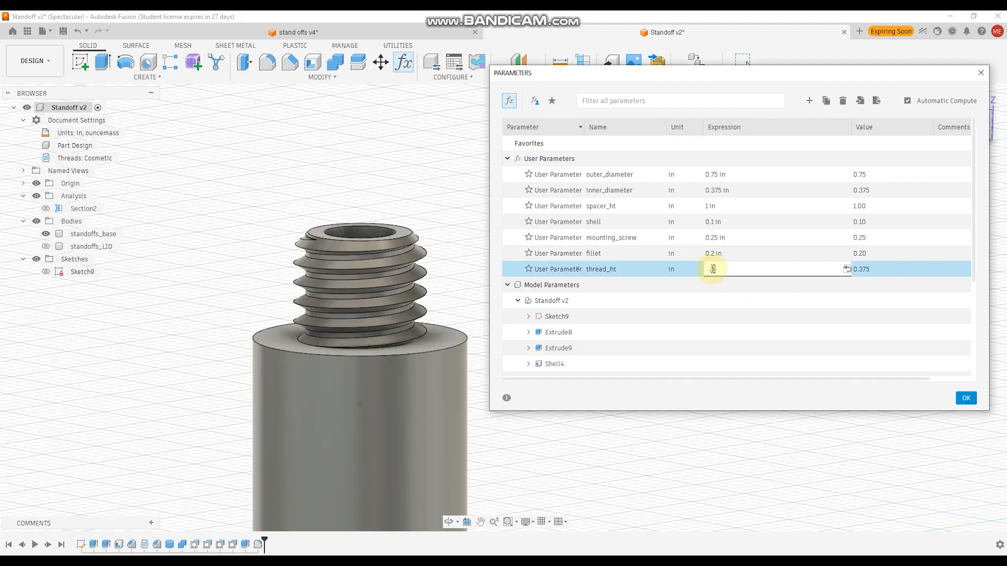
pyautogui.write('.5')
pyautogui.press('Return')
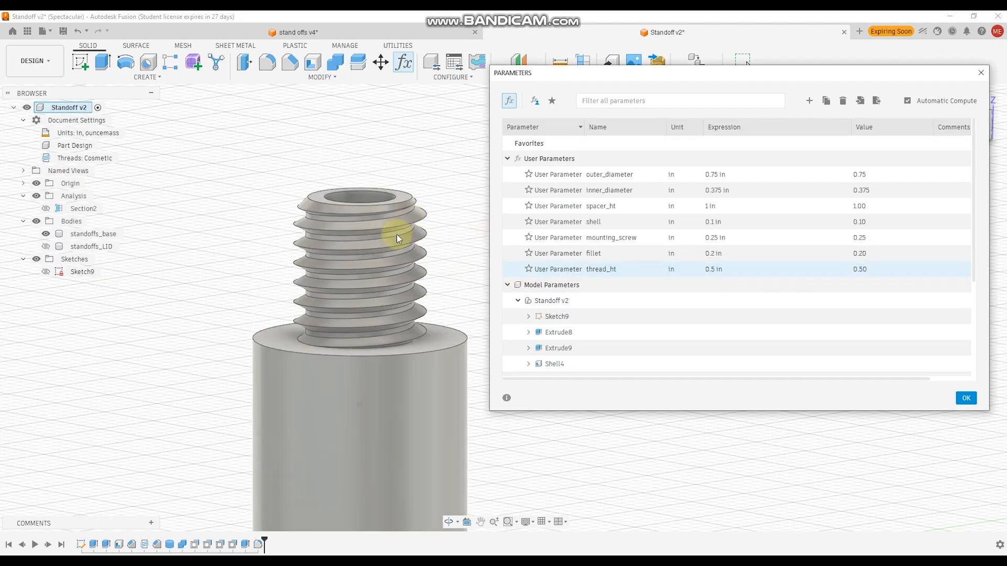
pyautogui.click(712, 269)
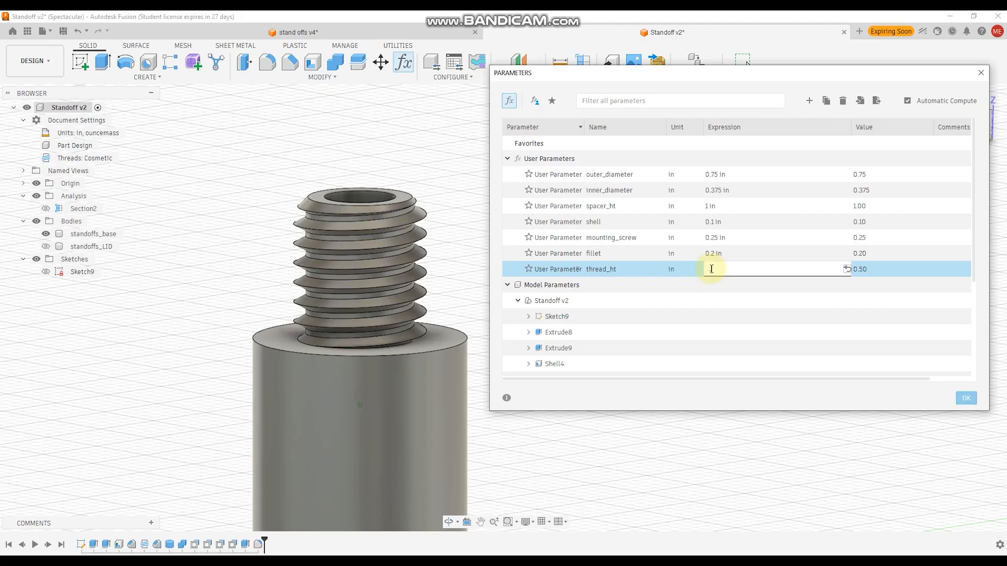
pyautogui.write('0.375')
pyautogui.press('Return')
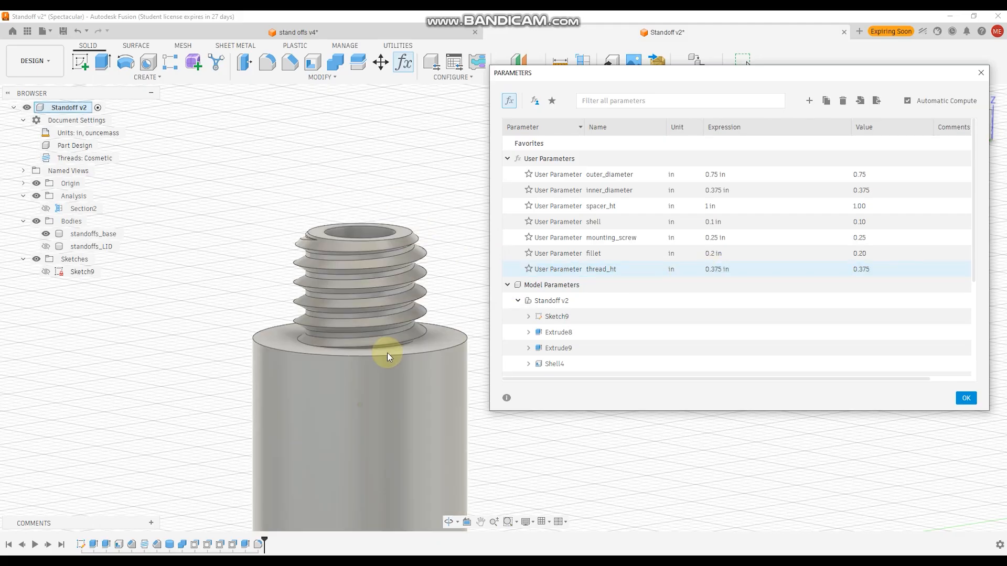
# Step: Set the spacer_ht user parameter to 1.5 in and show standoffs_LID again
pyautogui.scroll(-3, 388, 354)
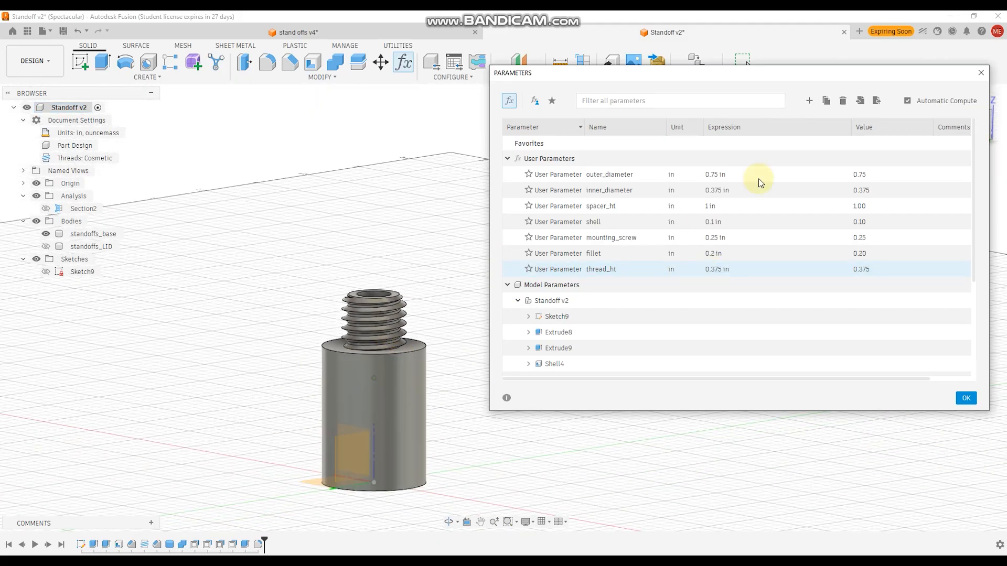
pyautogui.click(736, 206)
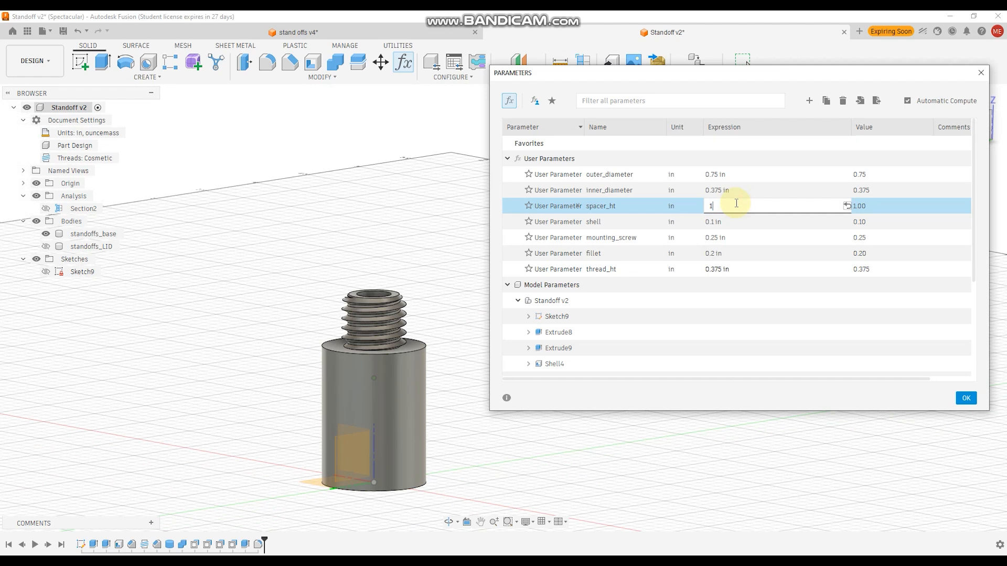
pyautogui.write('1.5')
pyautogui.press('Return')
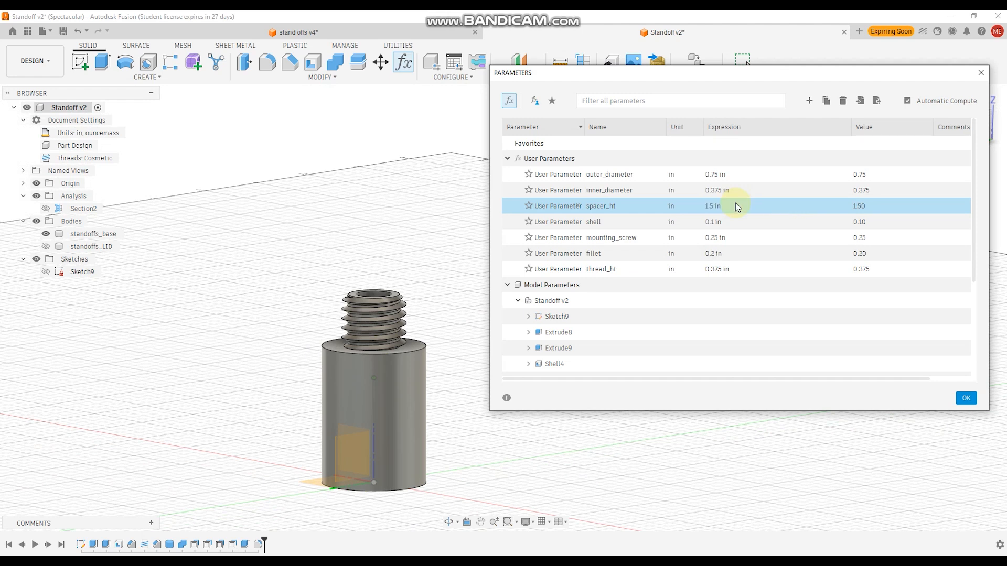
pyautogui.click(45, 247)
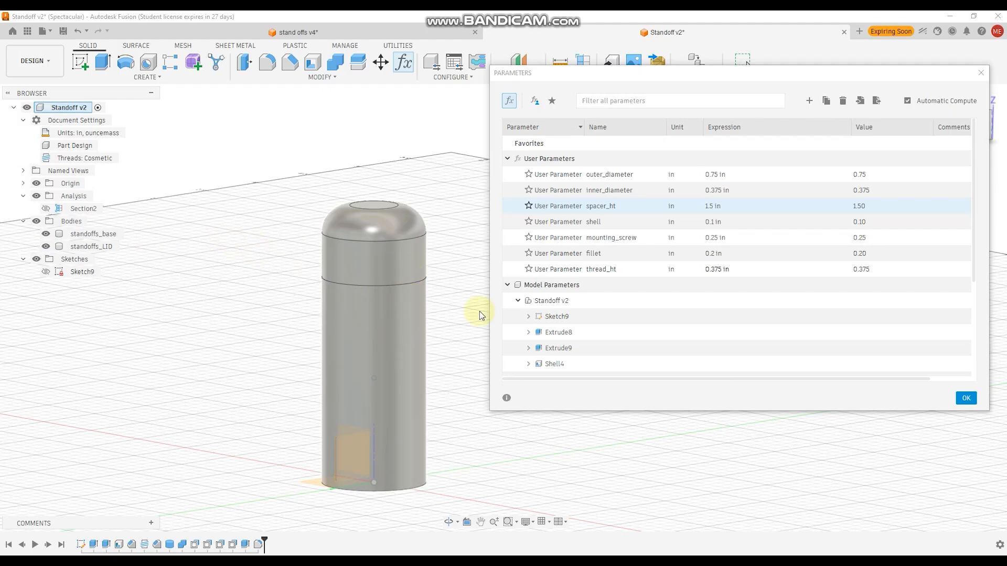
pyautogui.moveTo(987, 273); pyautogui.dragTo(726, 283)
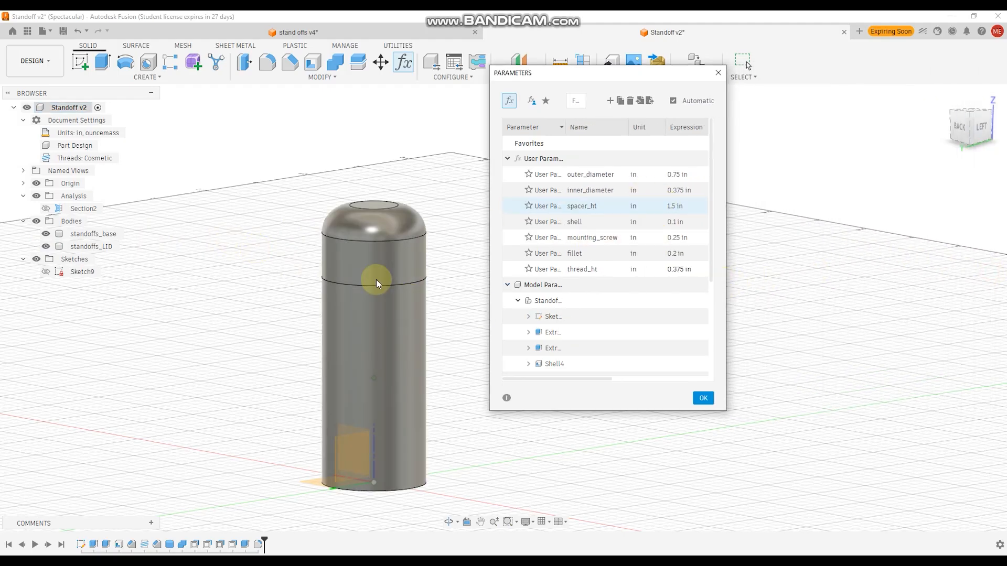